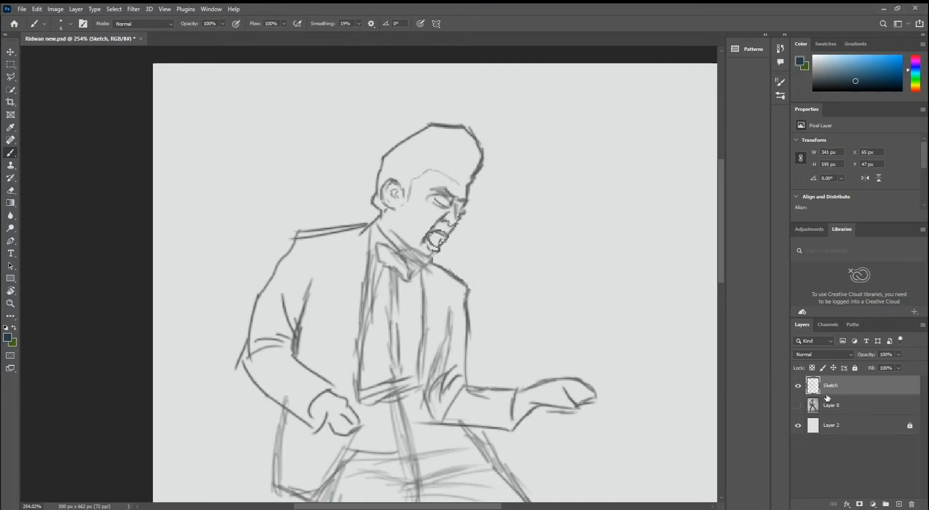
Create a new layer named "Light block" above the Sketch layer and make it the active layer.
click(899, 503)
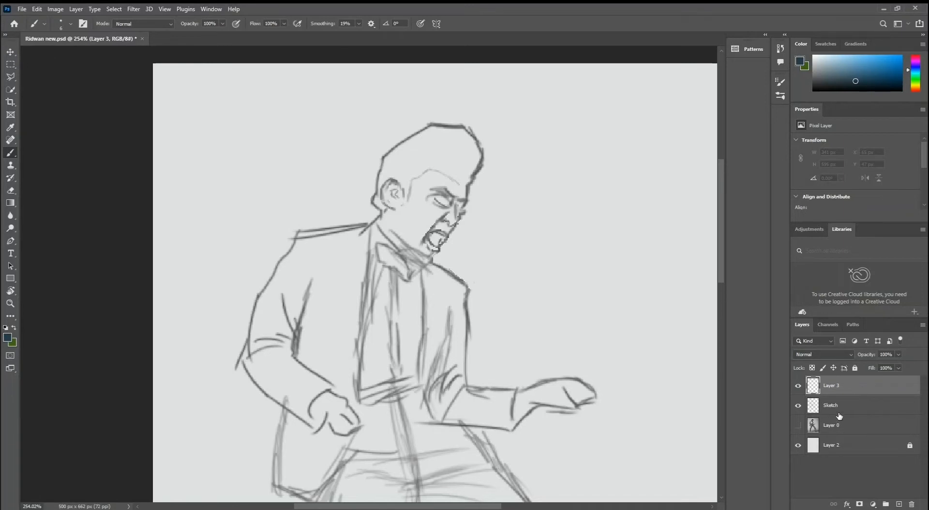
double_click(833, 385)
text(Light block)
key(Return)
click(837, 409)
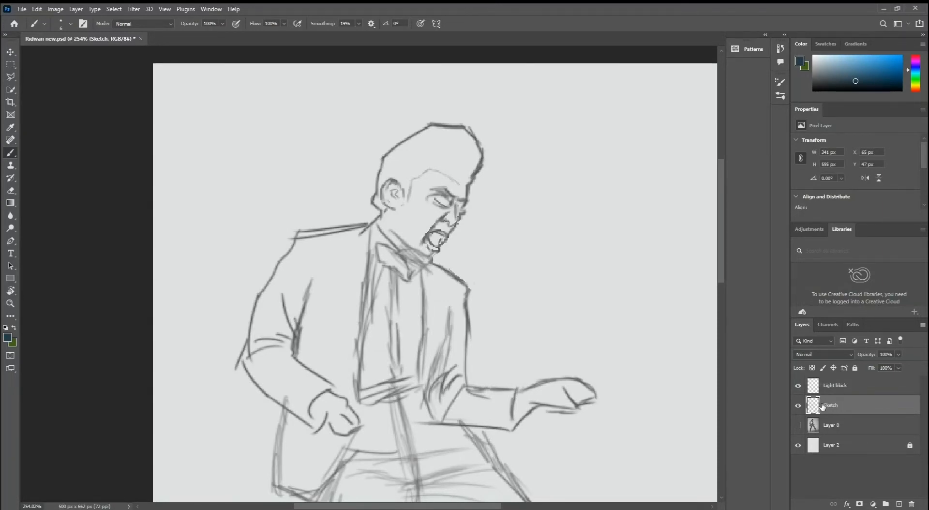
click(849, 389)
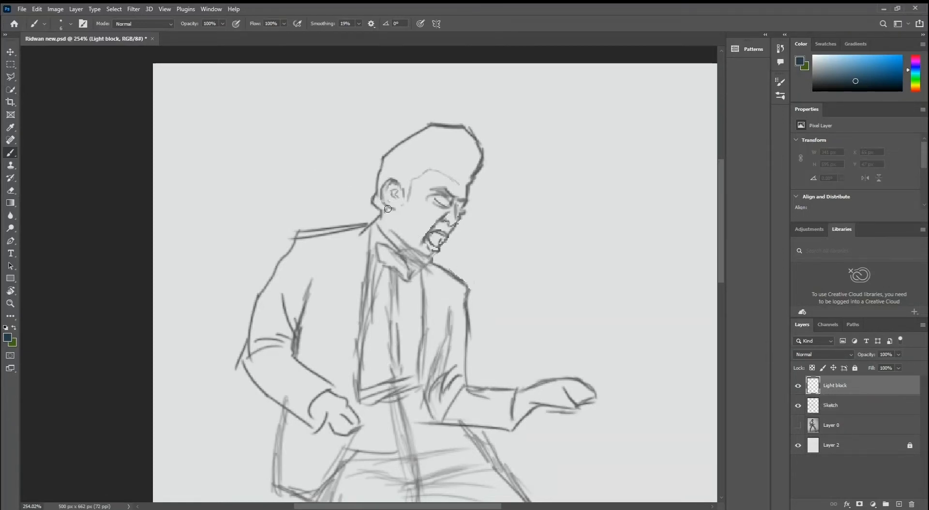
Set the foreground colour to the dark slate blue 324450.
click(9, 338)
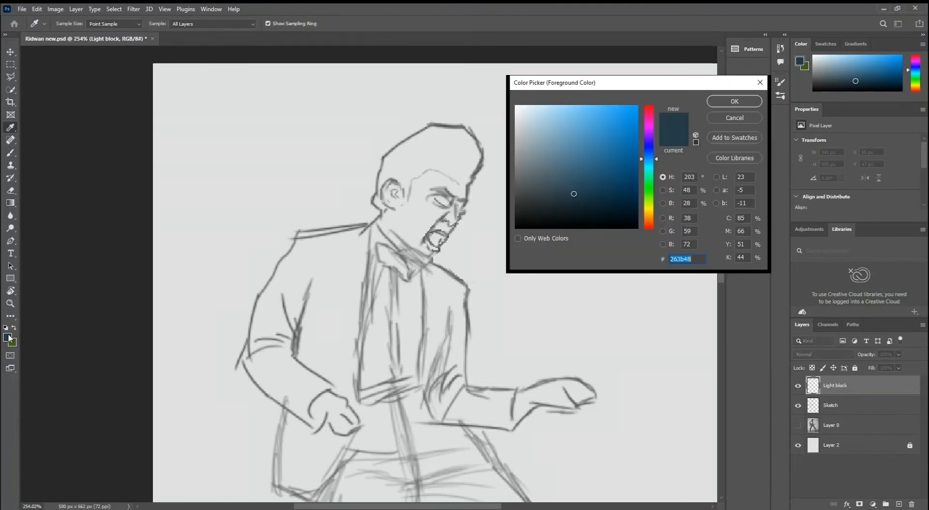
drag(571, 197, 561, 190)
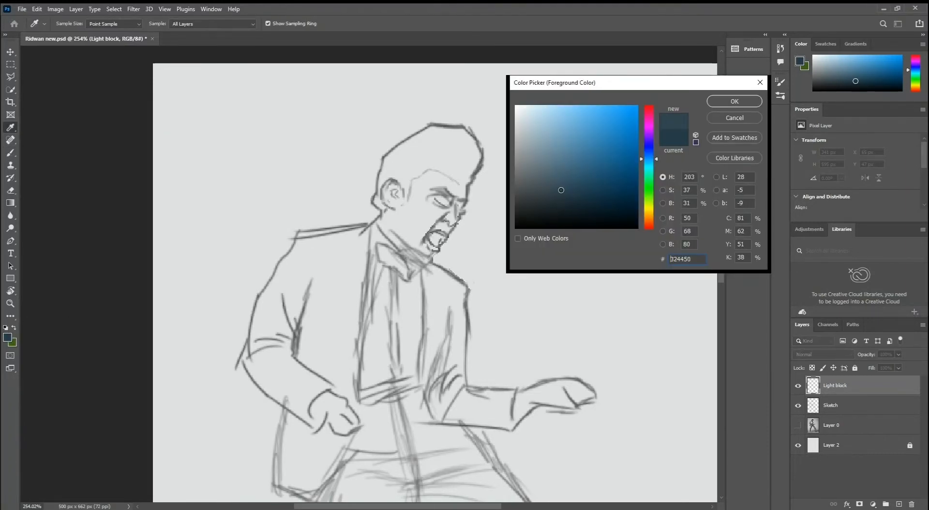
click(737, 101)
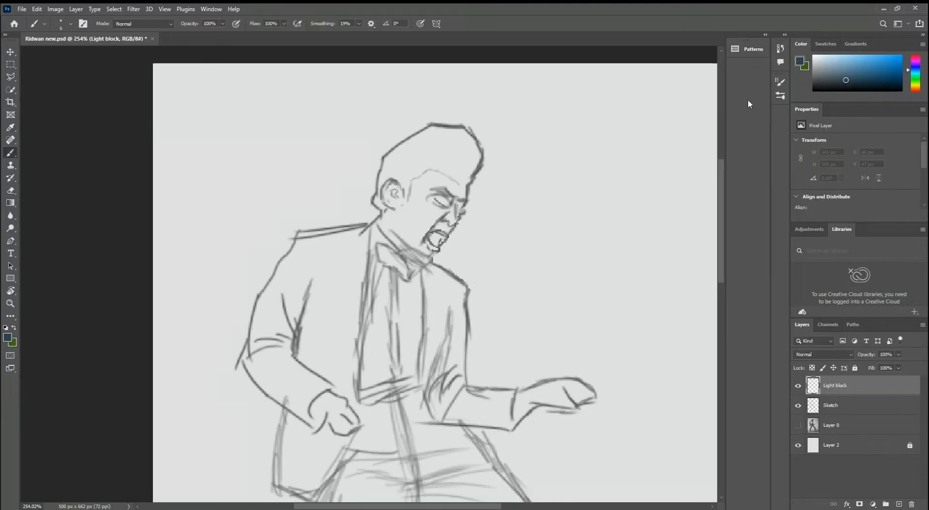
Set the brush hardness to 78% and paint the first strokes from the temple down the neck to the jacket shoulder.
click(71, 24)
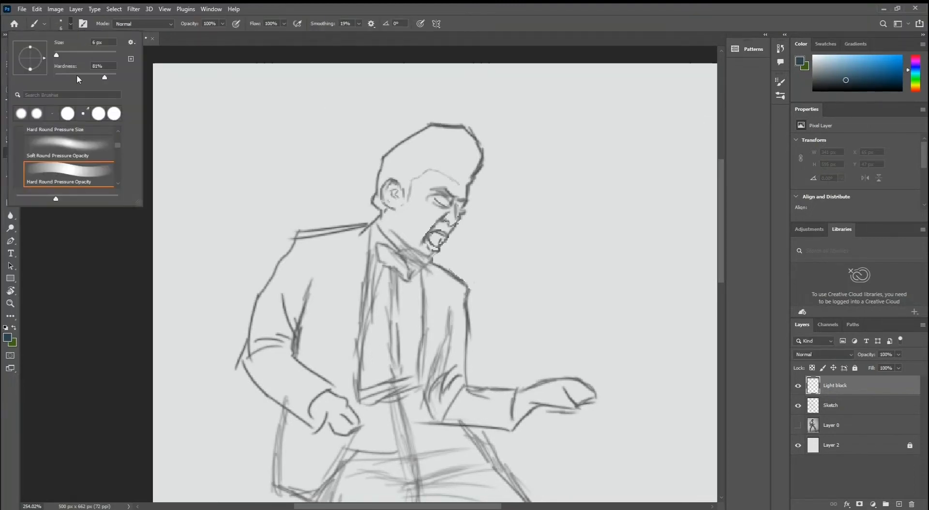
drag(103, 76, 102, 76)
key(Return)
mouse_move(415, 177)
mouse_down()
mouse_move(368, 266)
mouse_move(314, 290)
mouse_up()
mouse_move(361, 250)
mouse_down()
mouse_move(324, 263)
mouse_move(339, 254)
mouse_move(296, 288)
mouse_up()
Block in the jacket's chest and upper sleeve with the brush enlarged to 25 px, undoing the last strokes at the outer sleeve.
click(71, 24)
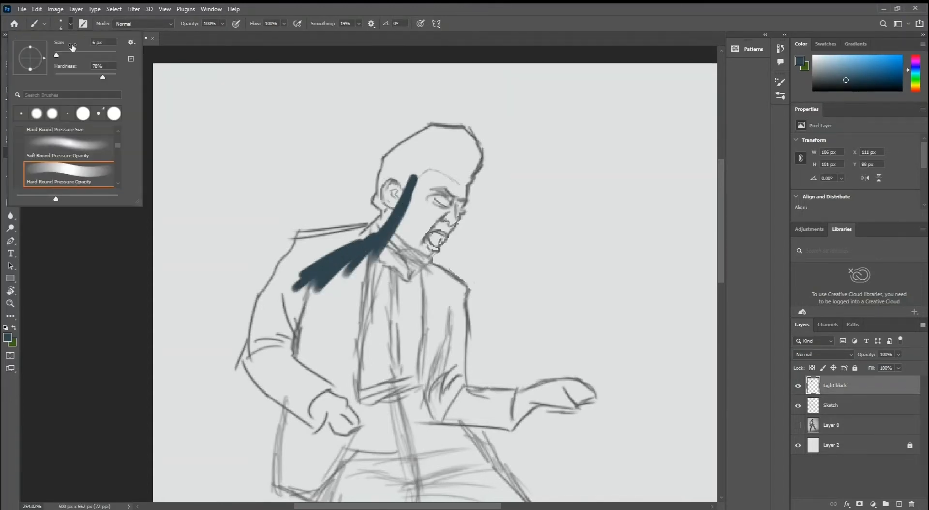
key(Return)
mouse_move(375, 288)
mouse_down()
mouse_move(337, 344)
mouse_move(366, 295)
mouse_move(352, 311)
mouse_move(309, 326)
mouse_move(317, 287)
mouse_move(300, 336)
mouse_move(307, 290)
mouse_move(287, 326)
mouse_move(284, 297)
mouse_move(273, 333)
mouse_up()
key(bracketright)
key(bracketright)
key(bracketright)
key(ctrl+z)
key(ctrl+z)
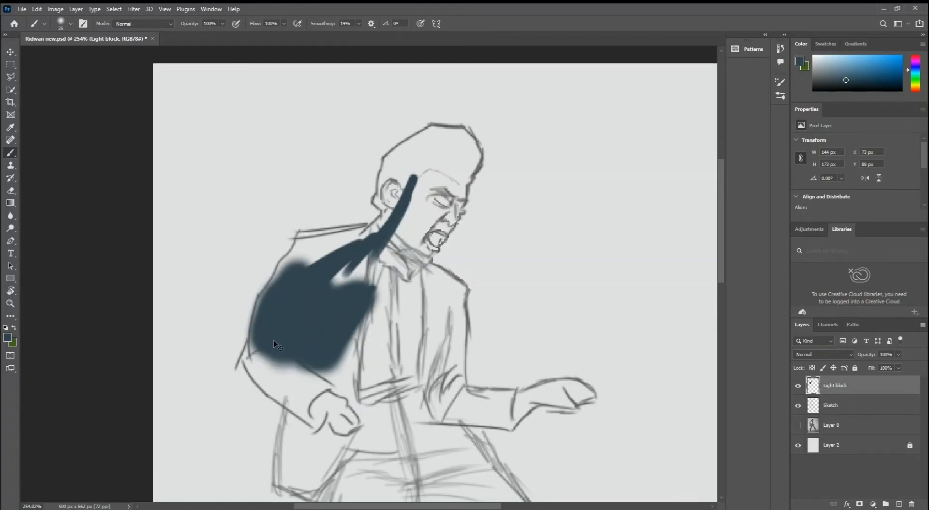
key(ctrl+z)
Set the brush hardness to 80% and fill the back of the head and the neck.
click(70, 24)
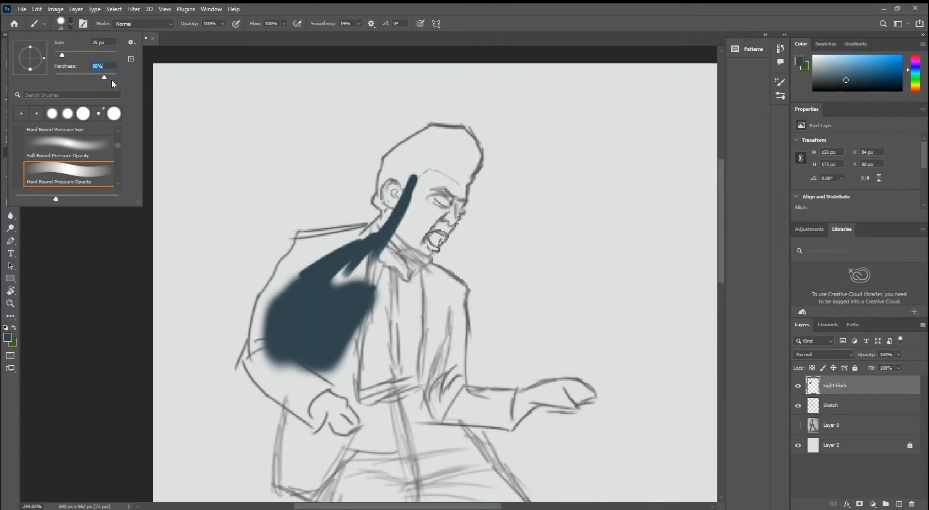
mouse_move(372, 302)
mouse_down()
mouse_move(364, 332)
mouse_move(379, 291)
mouse_up()
mouse_move(403, 214)
mouse_down()
mouse_move(379, 260)
mouse_move(408, 209)
mouse_move(409, 181)
mouse_move(388, 201)
mouse_move(420, 169)
mouse_move(426, 145)
mouse_move(410, 155)
mouse_move(397, 138)
mouse_move(380, 156)
mouse_move(370, 142)
mouse_move(352, 247)
mouse_move(353, 285)
mouse_move(373, 293)
mouse_move(339, 307)
mouse_move(347, 316)
mouse_move(314, 335)
mouse_up()
Clean up the paint where the neck meets the collar and set the Light block layer's blend mode to Multiply.
key(z)
key(b)
key(ctrl+z)
key(ctrl+z)
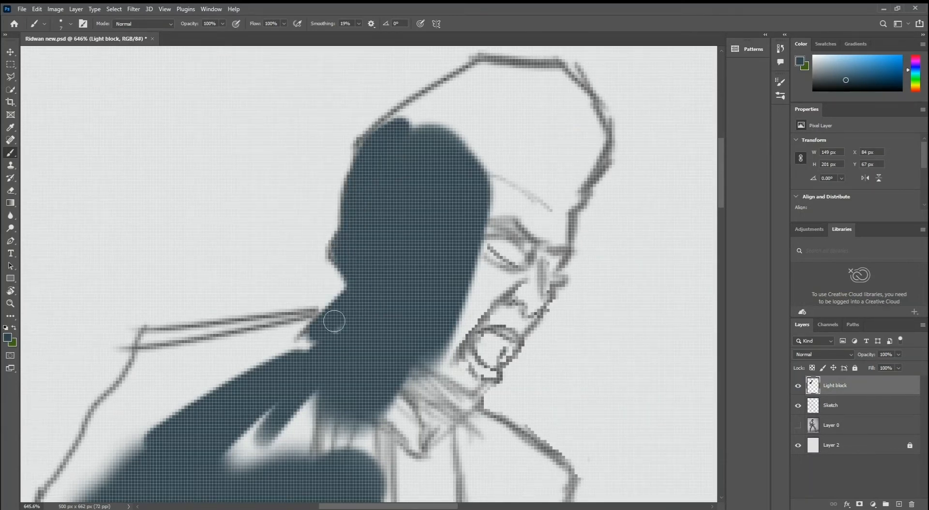
drag(353, 303, 296, 345)
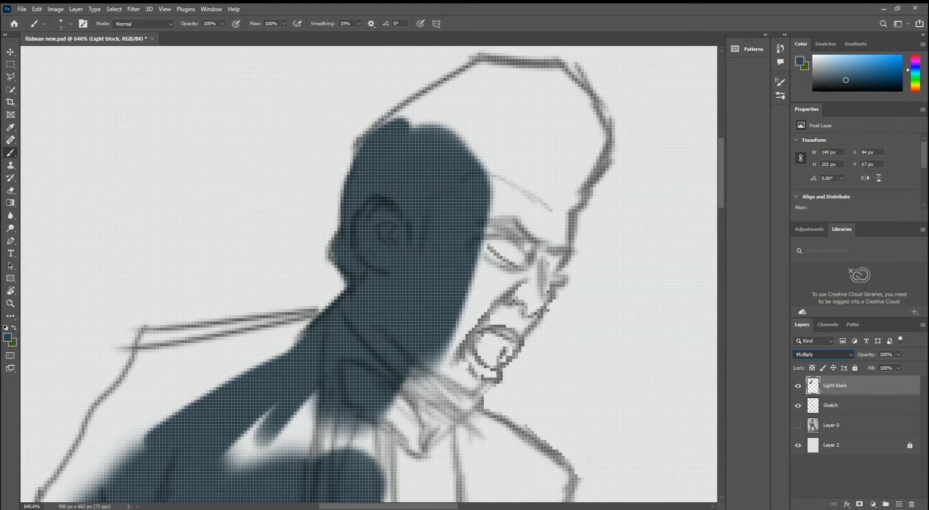
click(811, 309)
Fill the rest of the hair, face and jaw inside the sketch lines and paint down the jacket's front edge.
mouse_move(387, 127)
mouse_down()
mouse_move(449, 89)
mouse_move(382, 185)
mouse_move(417, 165)
mouse_move(447, 169)
mouse_move(439, 189)
mouse_move(426, 167)
mouse_move(485, 169)
mouse_move(499, 182)
mouse_move(484, 169)
mouse_move(515, 172)
mouse_move(501, 180)
mouse_move(531, 222)
mouse_move(516, 205)
mouse_move(526, 232)
mouse_move(472, 359)
mouse_move(481, 313)
mouse_move(478, 373)
mouse_move(475, 342)
mouse_up()
key(space)
drag(477, 344, 511, 223)
mouse_move(518, 232)
mouse_down()
mouse_move(456, 312)
mouse_move(473, 298)
mouse_move(454, 335)
mouse_move(486, 291)
mouse_move(471, 309)
mouse_move(463, 270)
mouse_move(449, 293)
mouse_move(462, 307)
mouse_move(431, 384)
mouse_up()
drag(450, 348, 395, 273)
mouse_move(391, 286)
mouse_down()
mouse_move(419, 336)
mouse_move(407, 343)
mouse_move(428, 335)
mouse_move(468, 367)
mouse_up()
mouse_move(465, 290)
mouse_down()
mouse_move(454, 272)
mouse_move(449, 160)
mouse_up()
mouse_move(450, 267)
mouse_down()
mouse_move(438, 340)
mouse_move(448, 354)
mouse_move(449, 278)
mouse_move(445, 344)
mouse_up()
drag(445, 344, 481, 177)
mouse_move(479, 199)
mouse_down()
mouse_move(473, 305)
mouse_move(473, 218)
mouse_move(485, 291)
mouse_move(481, 198)
mouse_move(476, 302)
mouse_move(471, 287)
mouse_up()
drag(481, 343, 472, 271)
Paint the outstretched forearm and hand and the outer edge of the front trouser leg down to the hem.
mouse_move(468, 233)
mouse_down()
mouse_move(472, 258)
mouse_move(559, 276)
mouse_move(614, 269)
mouse_up()
mouse_move(597, 259)
mouse_down()
mouse_move(440, 301)
mouse_move(422, 316)
mouse_move(496, 312)
mouse_move(561, 282)
mouse_move(612, 290)
mouse_move(442, 382)
mouse_up()
mouse_move(443, 386)
mouse_down()
mouse_move(560, 317)
mouse_move(436, 318)
mouse_up()
mouse_move(436, 317)
mouse_down()
mouse_move(311, 257)
mouse_move(208, 94)
mouse_up()
mouse_move(218, 111)
mouse_down()
mouse_move(309, 234)
mouse_move(260, 181)
mouse_up()
mouse_move(291, 193)
mouse_down()
mouse_move(452, 385)
mouse_move(436, 220)
mouse_move(488, 369)
mouse_up()
mouse_move(470, 286)
mouse_down()
mouse_move(512, 355)
mouse_move(528, 413)
mouse_up()
mouse_move(497, 339)
mouse_down()
mouse_move(477, 219)
mouse_move(525, 349)
mouse_move(485, 245)
mouse_move(573, 420)
mouse_move(553, 404)
mouse_move(525, 274)
mouse_move(535, 284)
mouse_move(529, 317)
mouse_move(438, 355)
mouse_move(524, 320)
mouse_move(431, 378)
mouse_move(442, 380)
mouse_move(435, 384)
mouse_move(452, 351)
mouse_up()
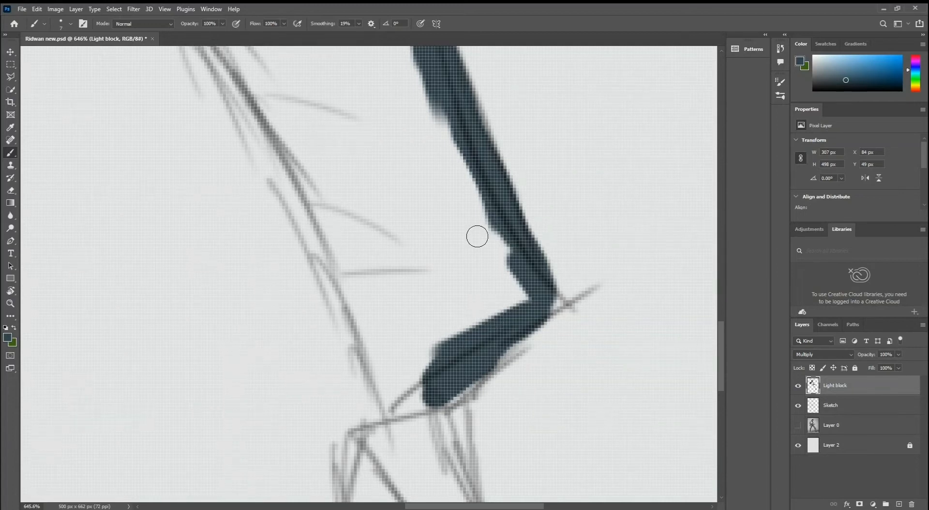
Erase the excess paint along the outer edge of the front trouser leg above the hem corner.
key(e)
drag(509, 145, 514, 320)
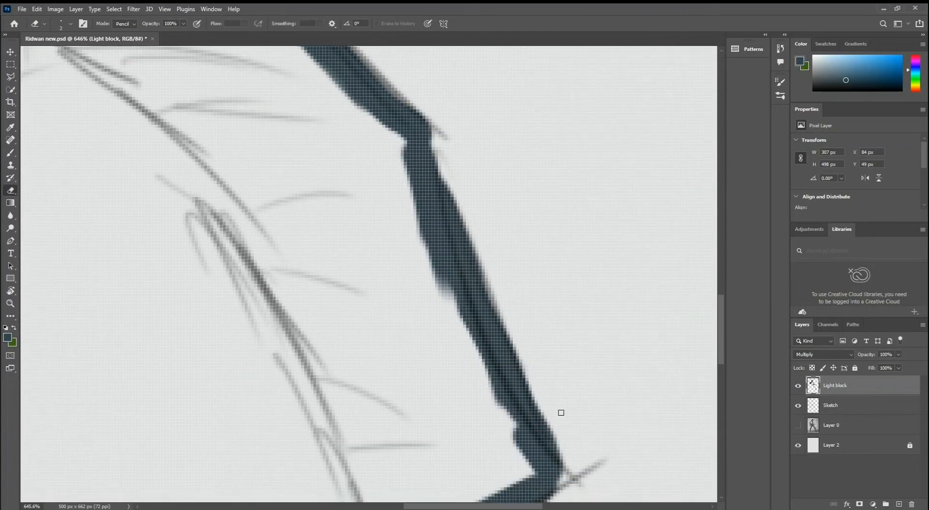
mouse_move(535, 376)
mouse_down()
mouse_move(560, 441)
mouse_move(536, 243)
mouse_up()
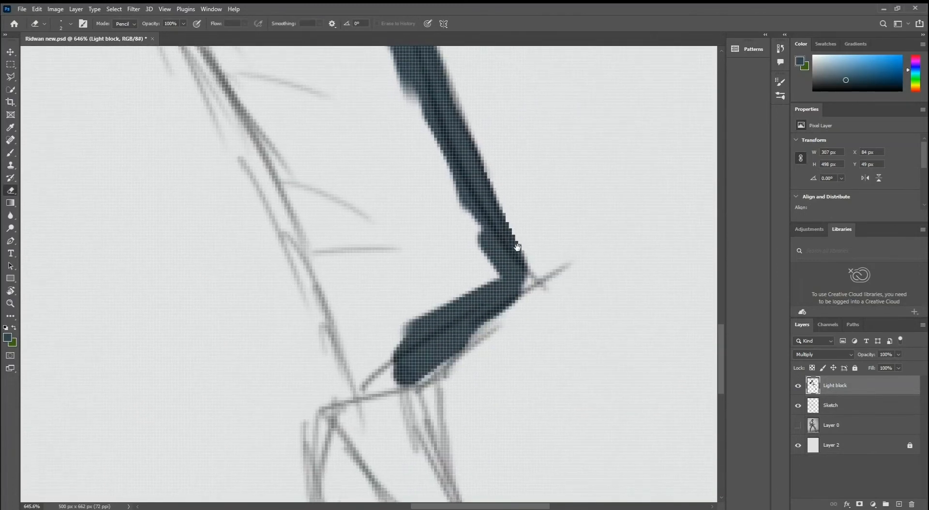
Paint the front leg's hem, ankle and high-heeled shoe, including the heel.
key(b)
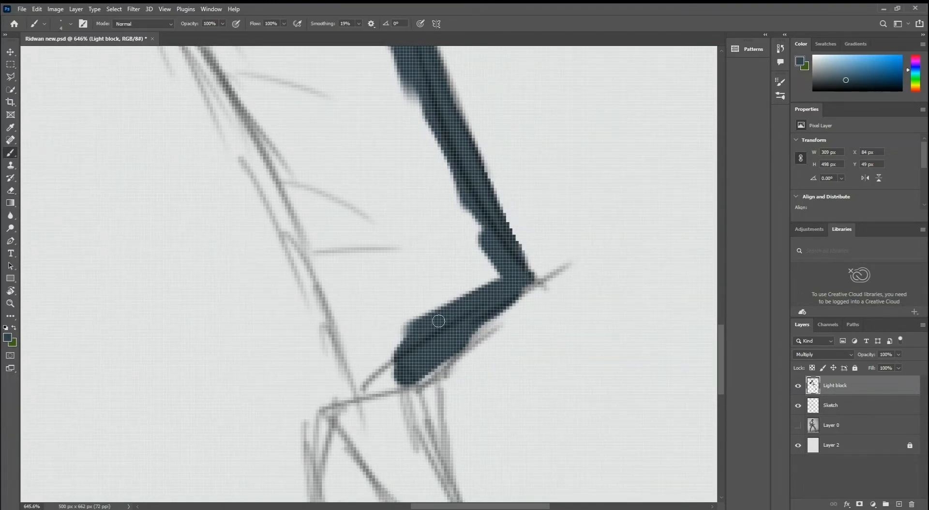
mouse_move(438, 321)
mouse_down()
mouse_move(400, 394)
mouse_move(351, 156)
mouse_up()
mouse_move(360, 189)
mouse_down()
mouse_move(411, 336)
mouse_move(291, 277)
mouse_move(380, 354)
mouse_move(295, 327)
mouse_move(283, 433)
mouse_up()
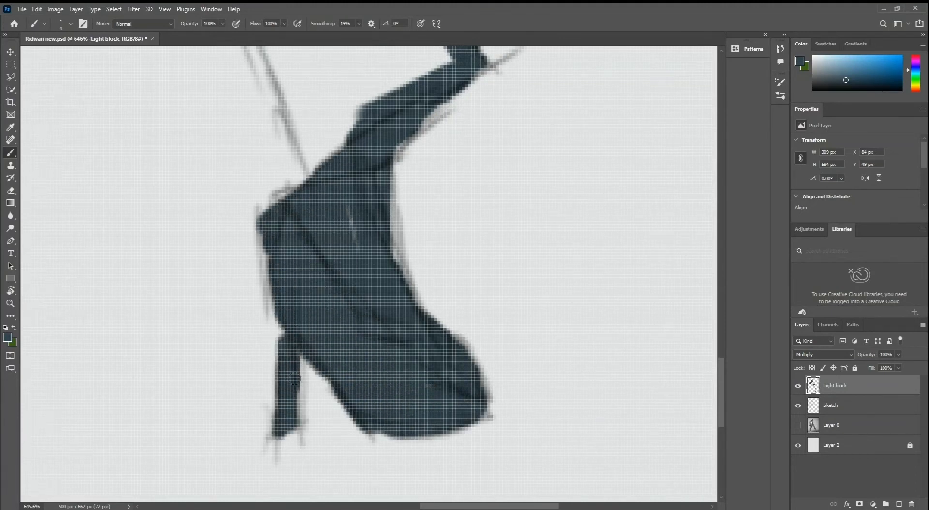
drag(267, 315, 286, 195)
ctrl+drag(365, 443, 321, 342)
Enlarge the brush to 20 px and fill both trouser legs from the waist to the hems.
key(bracketright)
key(bracketright)
key(bracketright)
key(bracketright)
key(bracketright)
mouse_move(320, 240)
mouse_down()
mouse_move(341, 341)
mouse_move(295, 189)
mouse_up()
drag(291, 193, 322, 277)
mouse_move(322, 286)
mouse_down()
mouse_move(265, 243)
mouse_move(232, 246)
mouse_move(158, 409)
mouse_move(198, 271)
mouse_move(178, 360)
mouse_move(208, 203)
mouse_up()
drag(208, 203, 197, 282)
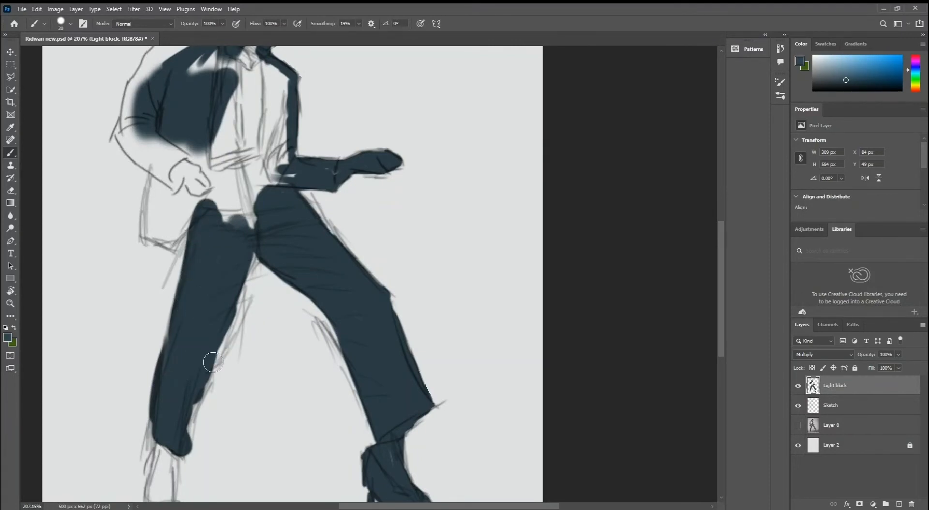
Erase the overshoot along the inner edge of the back trouser leg above its hem.
key(z)
mouse_move(209, 361)
mouse_down()
mouse_move(234, 362)
mouse_move(231, 298)
mouse_up()
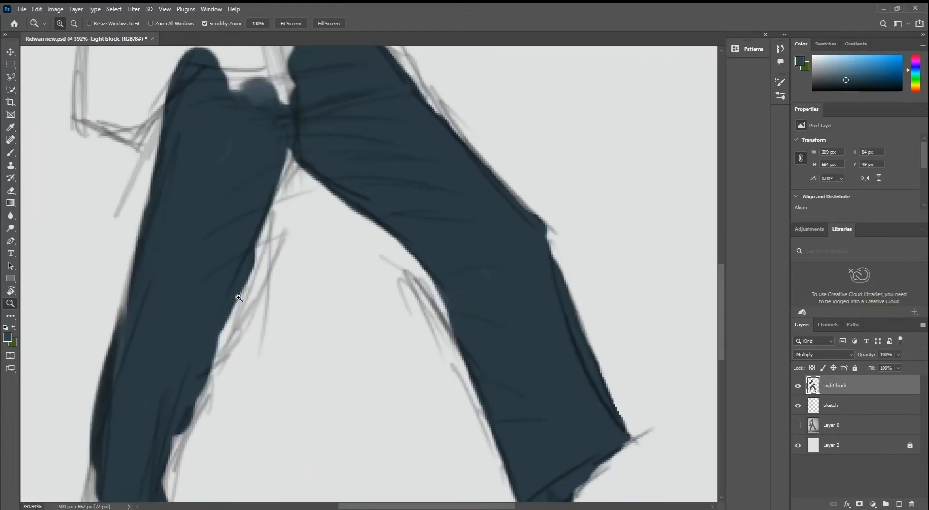
key(e)
scroll(241, 289, down, 3)
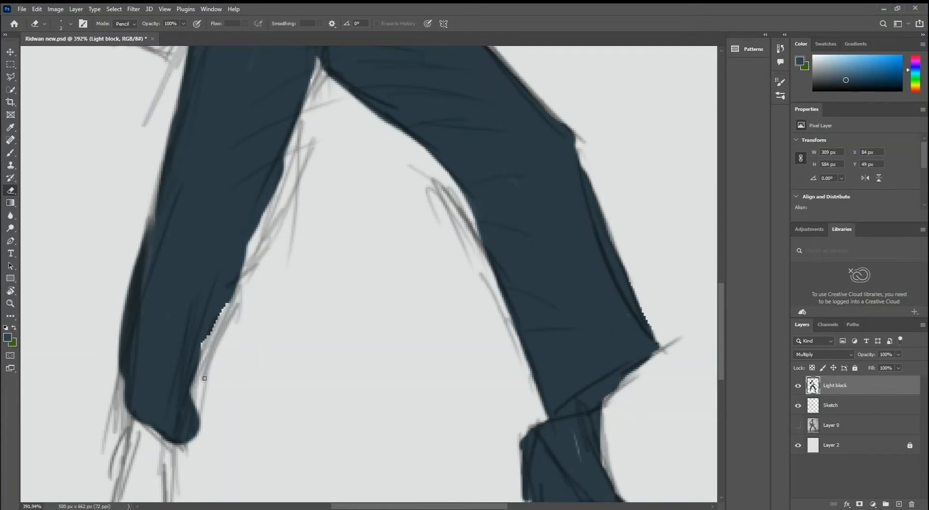
Repaint the back trouser leg's inner edge and extend its hem to match the sketch.
key(b)
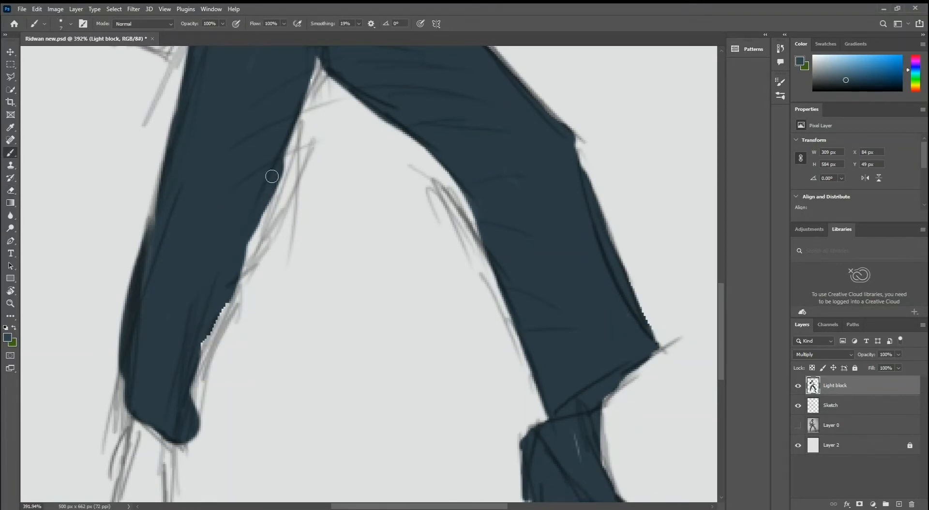
drag(272, 176, 234, 262)
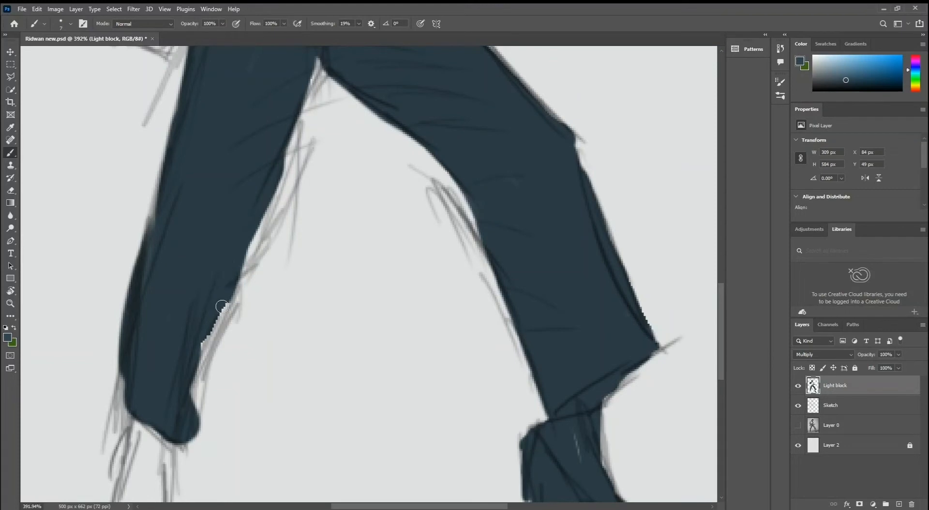
mouse_move(221, 306)
mouse_down()
mouse_move(193, 359)
mouse_move(189, 411)
mouse_move(193, 390)
mouse_move(226, 359)
mouse_up()
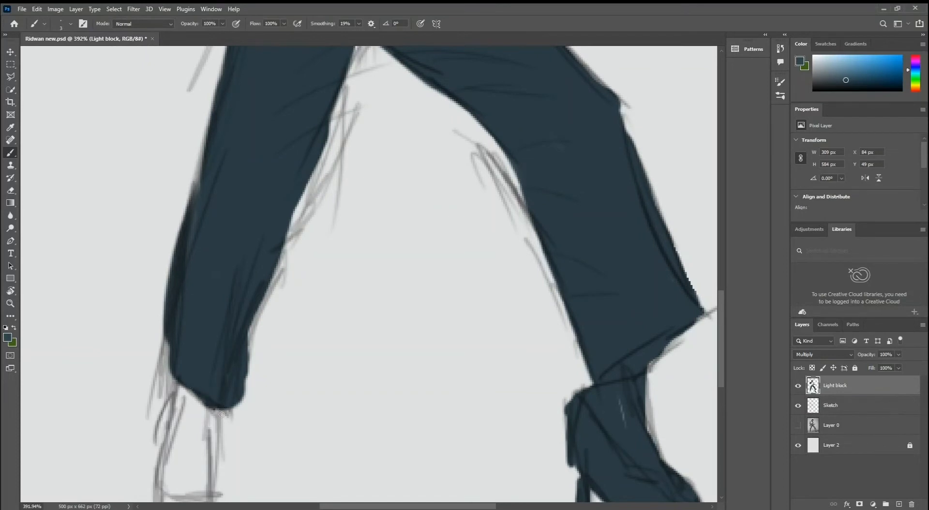
drag(171, 350, 165, 356)
scroll(234, 209, down, 3)
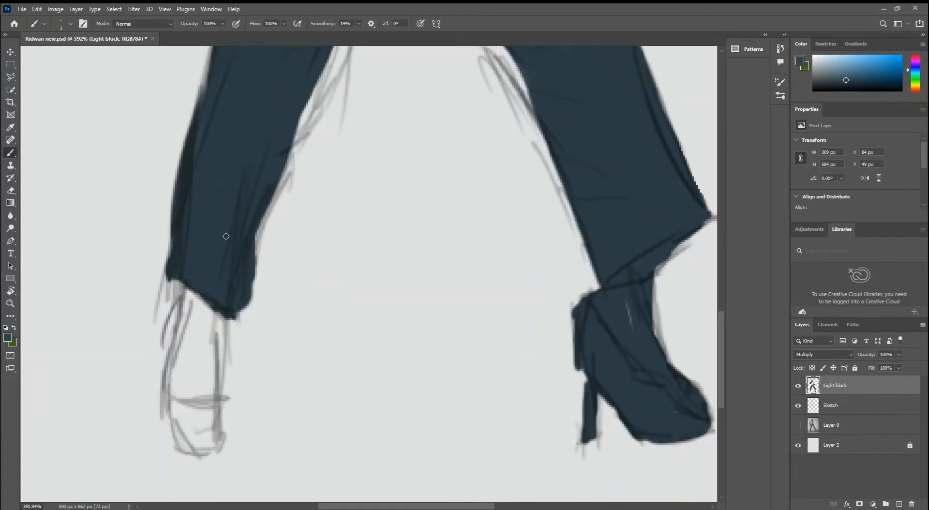
Fill the back foot and shoe below the trouser hem.
mouse_move(214, 330)
mouse_down()
mouse_move(198, 426)
mouse_move(197, 270)
mouse_up()
scroll(197, 271, down, 5)
mouse_move(233, 339)
mouse_down()
mouse_move(201, 354)
mouse_move(298, 292)
mouse_move(270, 222)
mouse_up()
Paint the coat tail, bent arm, hand, shoulder and remaining torso gaps to complete the solid silhouette.
scroll(201, 355, up, 5)
scroll(271, 223, down, 5)
mouse_move(213, 193)
mouse_down()
mouse_move(246, 300)
mouse_move(218, 160)
mouse_up()
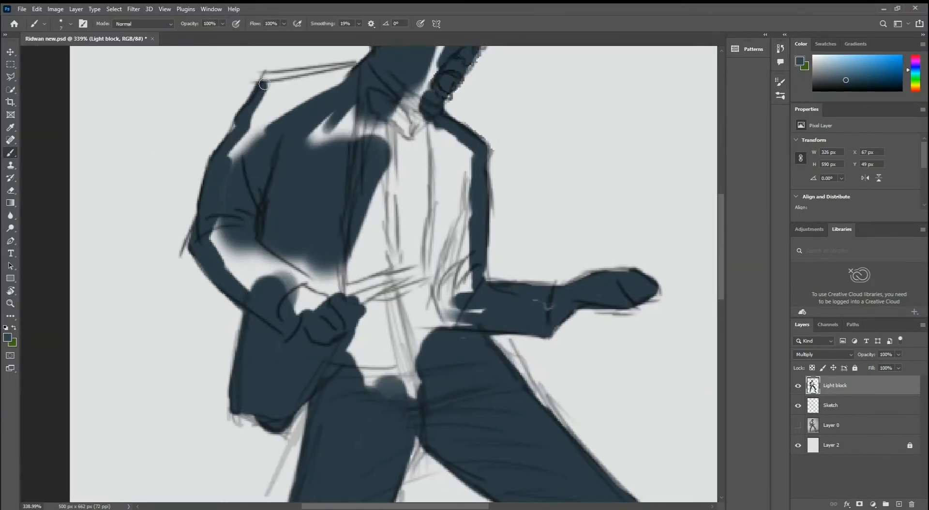
drag(218, 161, 339, 72)
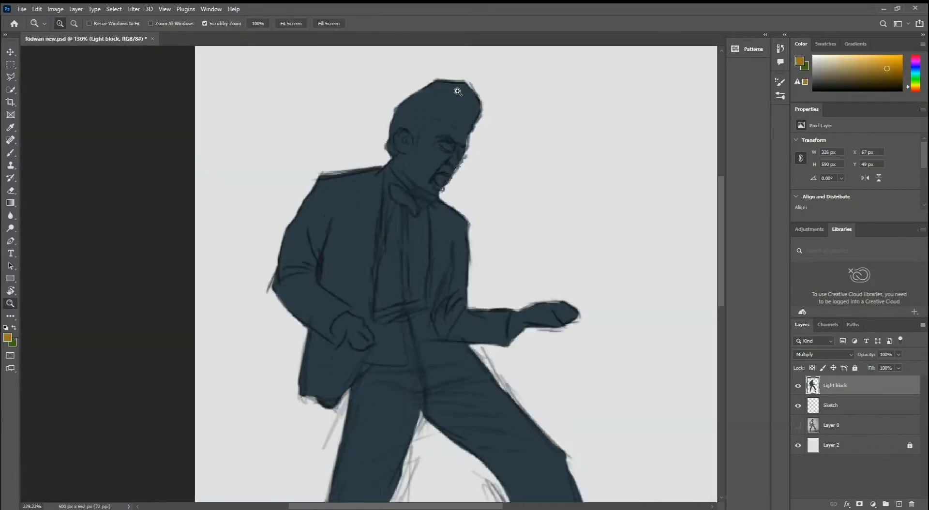
drag(457, 91, 443, 126)
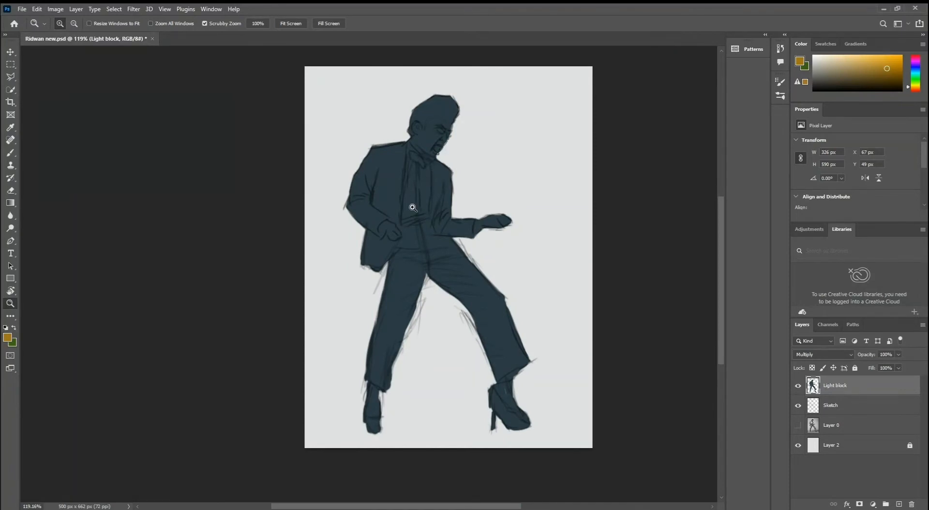
drag(441, 174, 439, 184)
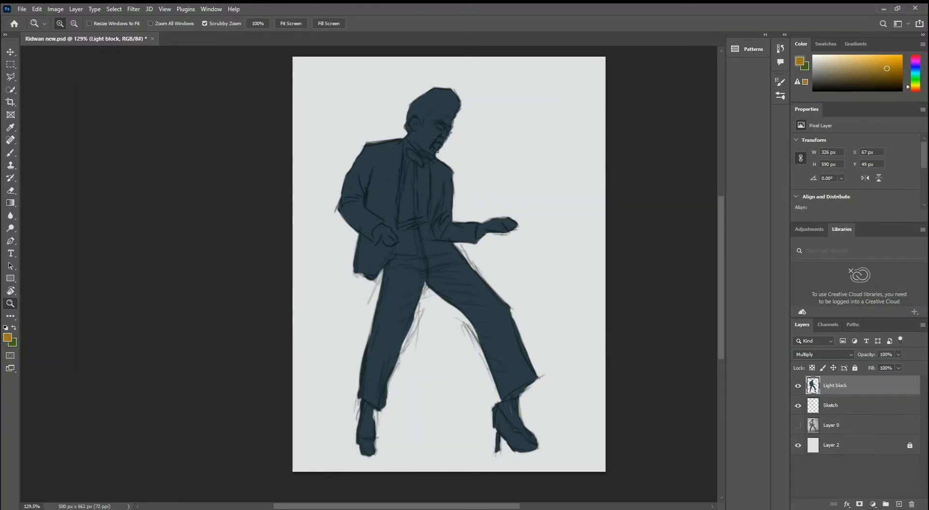
Duplicate the Light block layer as "Light block copy", hide the original and make the copy active.
click(741, 160)
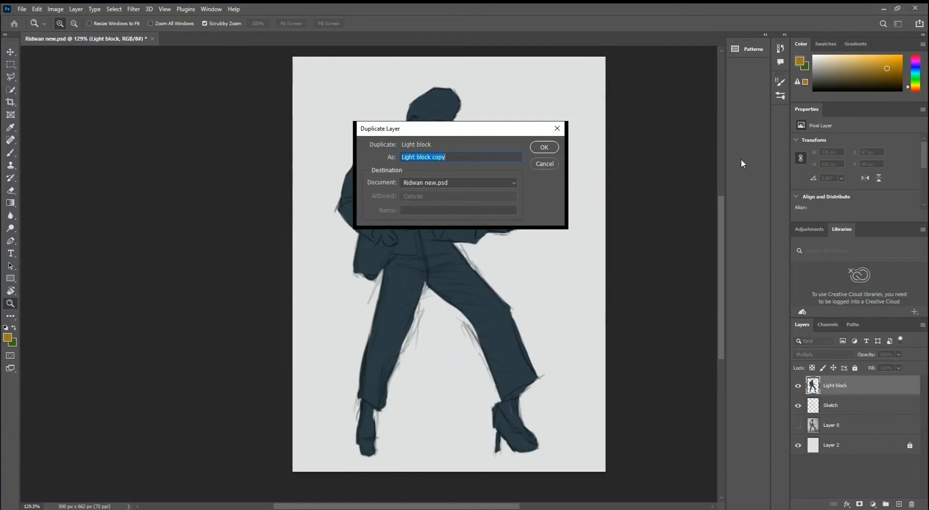
click(542, 147)
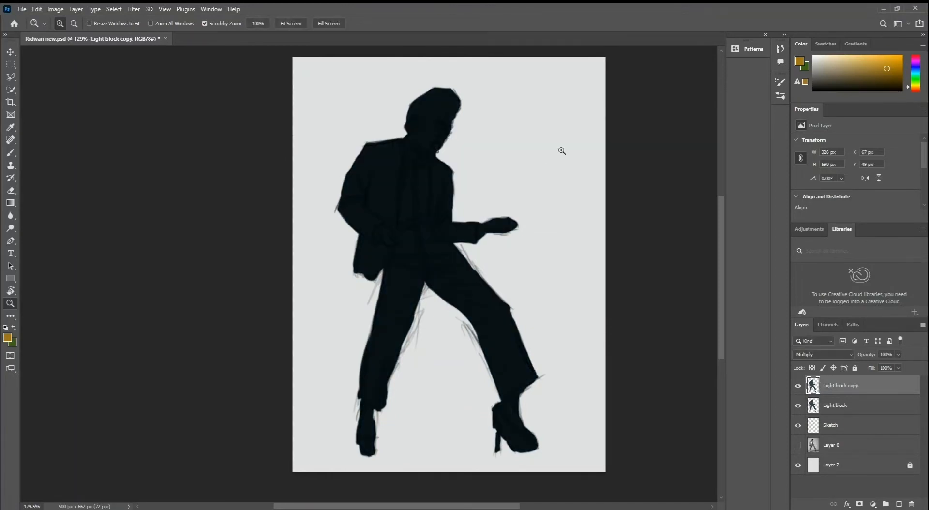
click(798, 407)
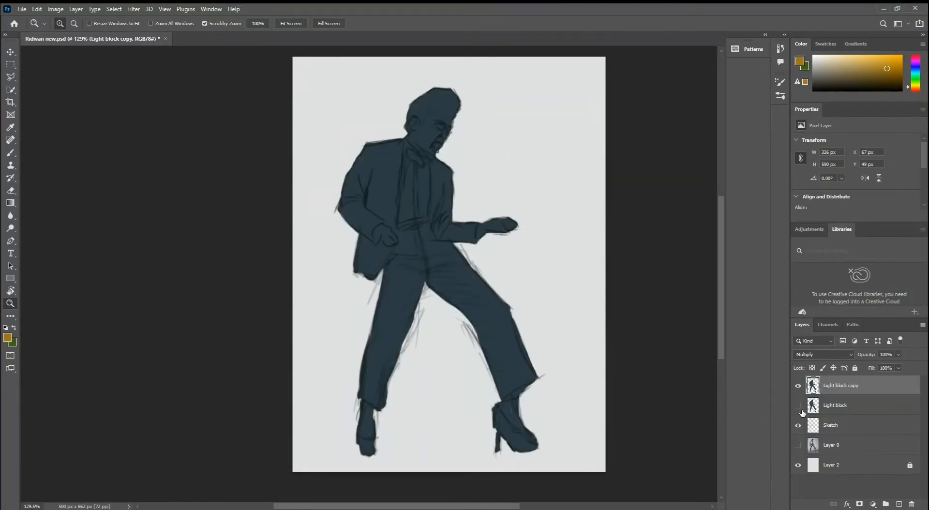
click(844, 406)
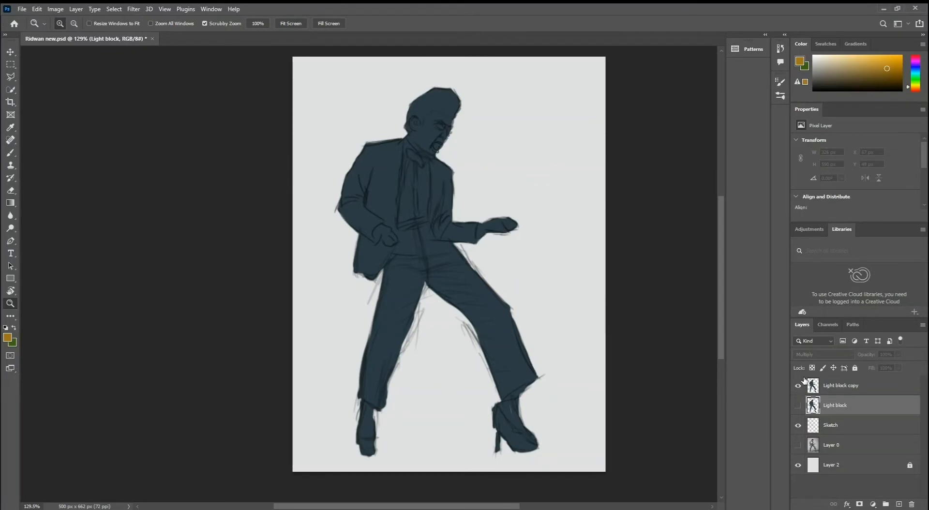
click(842, 389)
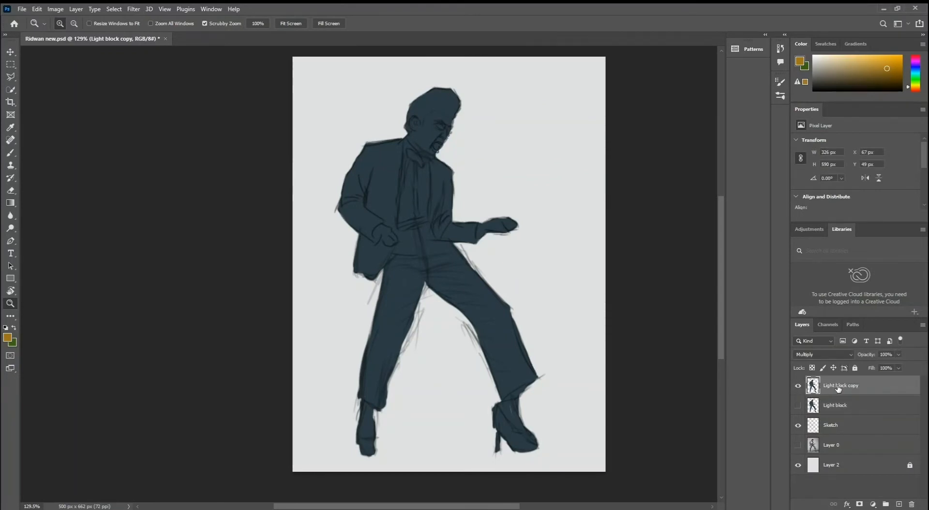
Try an ochre brush stroke across the face and background, undo it, and lock the transparent pixels of Light block copy.
click(812, 368)
key(b)
mouse_move(503, 121)
mouse_down()
mouse_move(474, 137)
mouse_move(411, 138)
mouse_move(490, 119)
mouse_up()
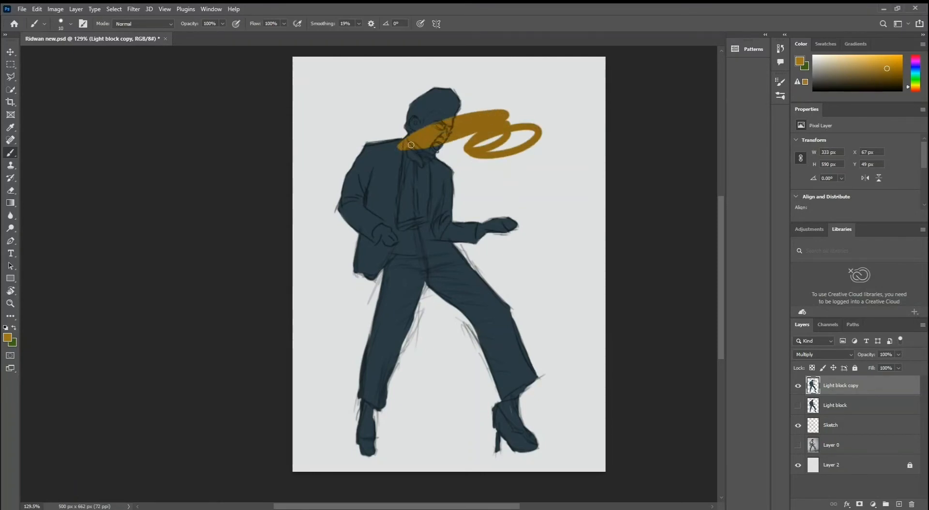
key(ctrl+z)
key(z)
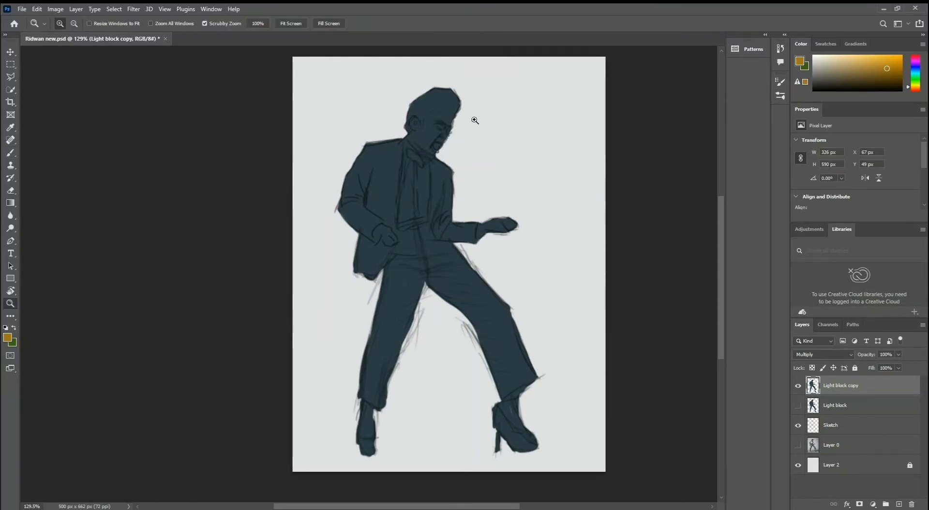
drag(442, 128, 468, 122)
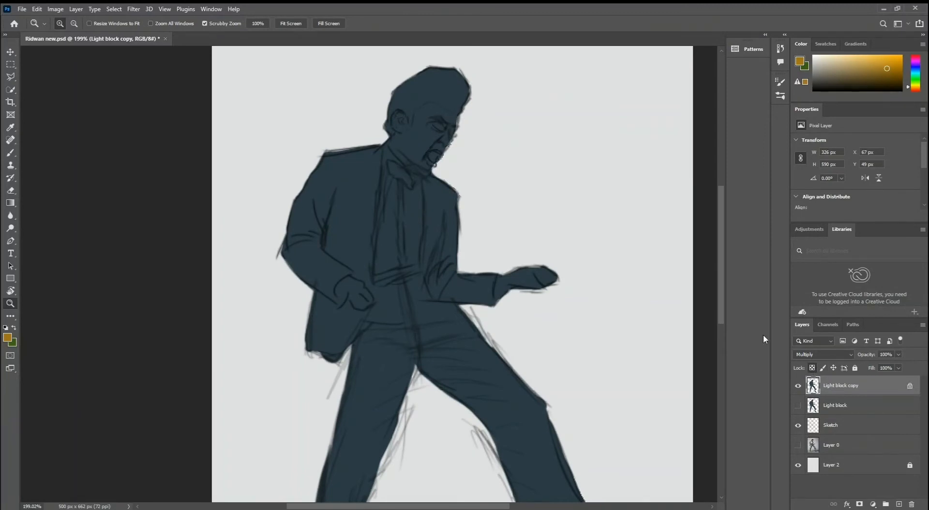
Paint ochre over the cheek, nose, mouth, chin, eye area and forehead on the Light block copy layer.
key(b)
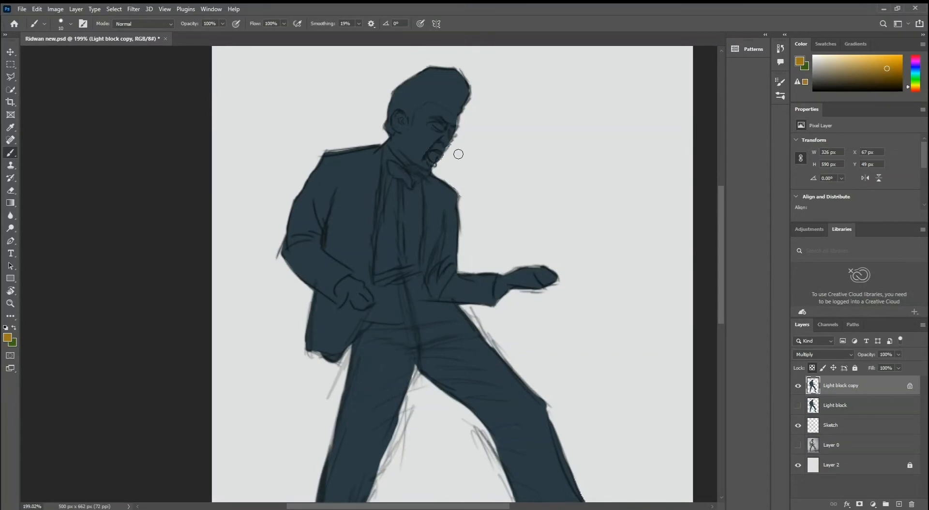
mouse_move(429, 146)
mouse_down()
mouse_move(469, 148)
mouse_move(416, 144)
mouse_move(481, 143)
mouse_up()
key(z)
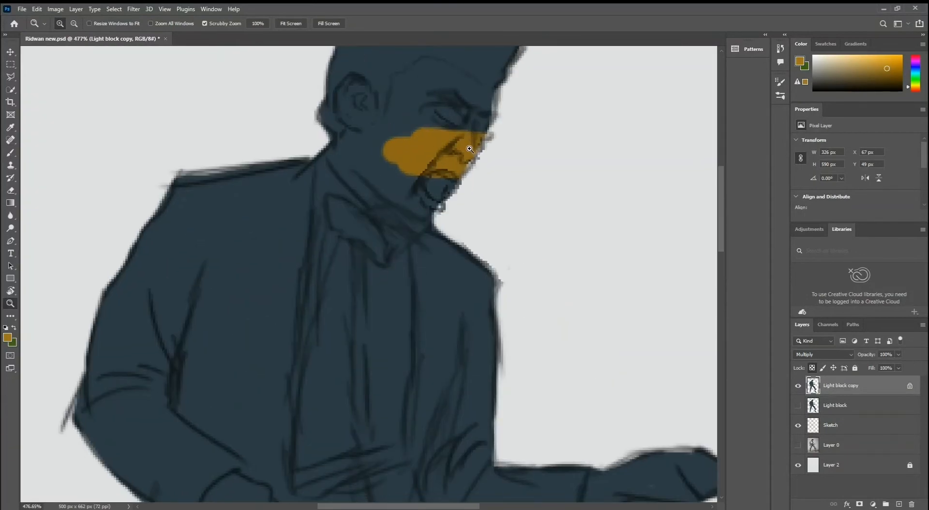
key(b)
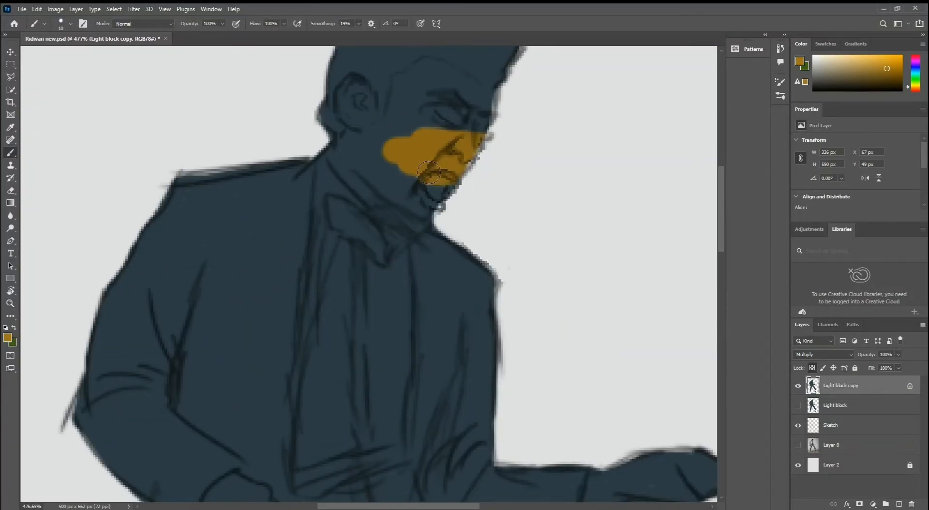
mouse_move(429, 173)
mouse_down()
mouse_move(452, 179)
mouse_move(467, 194)
mouse_move(423, 196)
mouse_move(435, 201)
mouse_move(427, 206)
mouse_move(445, 196)
mouse_up()
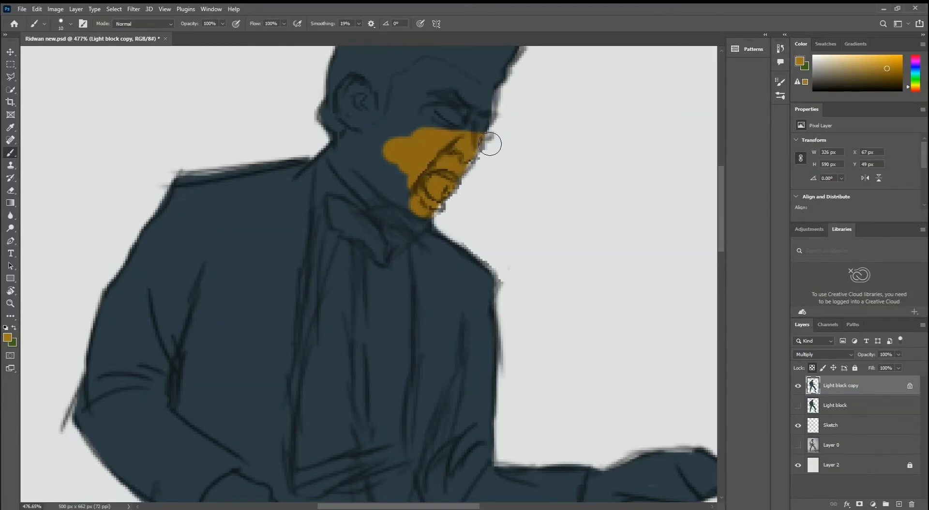
mouse_move(490, 144)
mouse_down()
mouse_move(449, 132)
mouse_move(484, 114)
mouse_move(445, 171)
mouse_move(449, 152)
mouse_move(429, 144)
mouse_move(470, 143)
mouse_up()
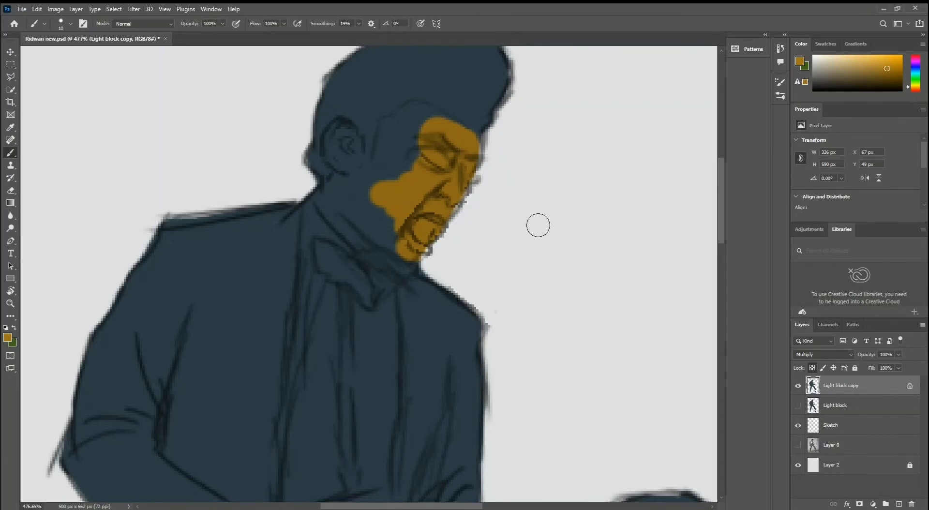
mouse_move(432, 144)
mouse_down()
mouse_move(426, 121)
mouse_move(446, 155)
mouse_move(406, 160)
mouse_move(385, 148)
mouse_up()
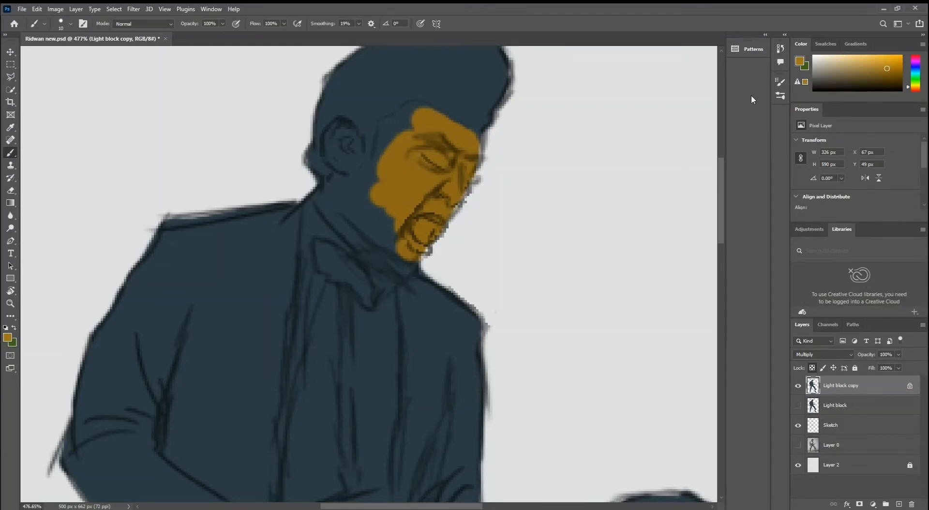
Try a yellower ochre, #a0881b, over the cheek and jaw.
click(7, 337)
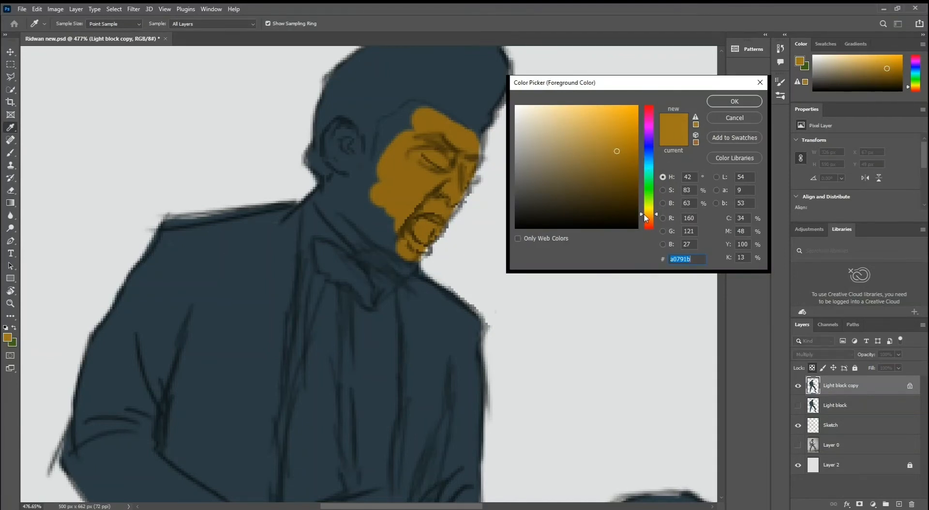
drag(643, 214, 643, 211)
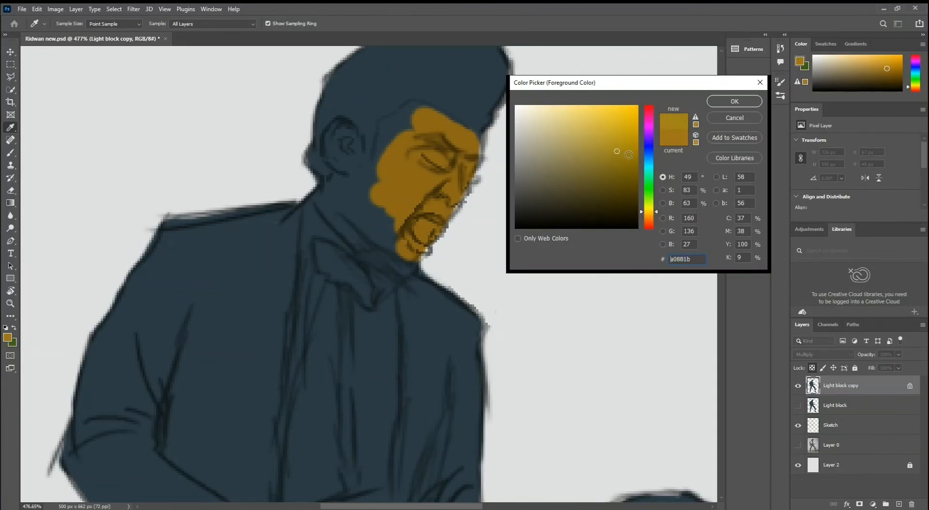
click(734, 101)
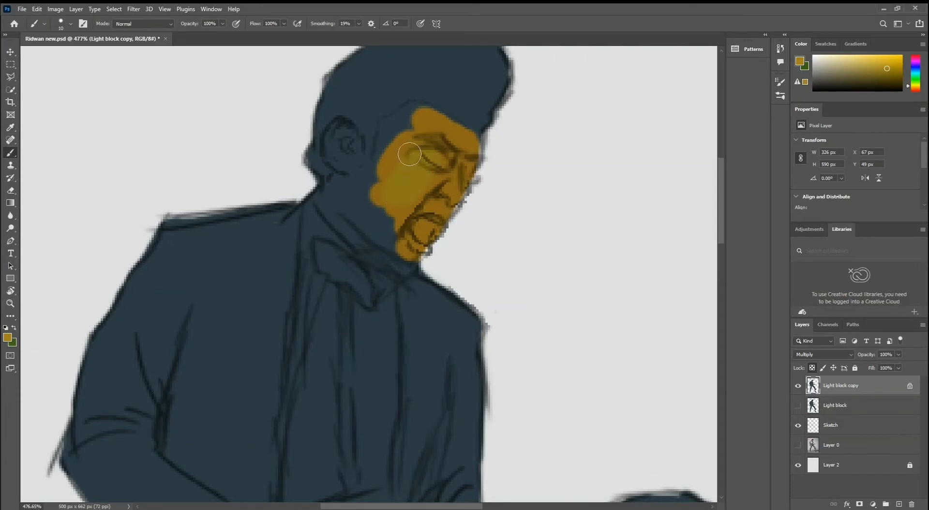
mouse_move(409, 162)
mouse_down()
mouse_move(380, 188)
mouse_move(417, 203)
mouse_up()
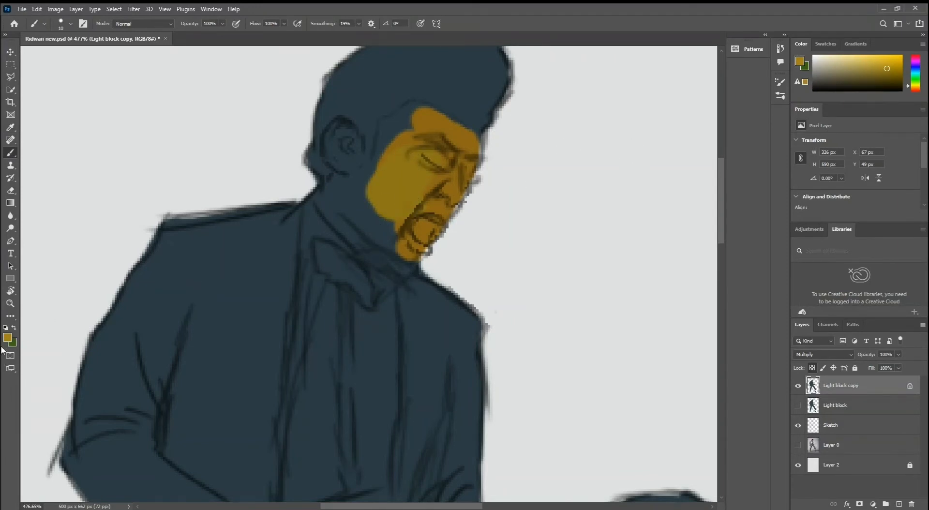
Shift the foreground ochre back towards orange, around hue 41°, and repaint the cheek, filling the forehead, ear and upper neck.
click(7, 338)
drag(650, 220, 649, 215)
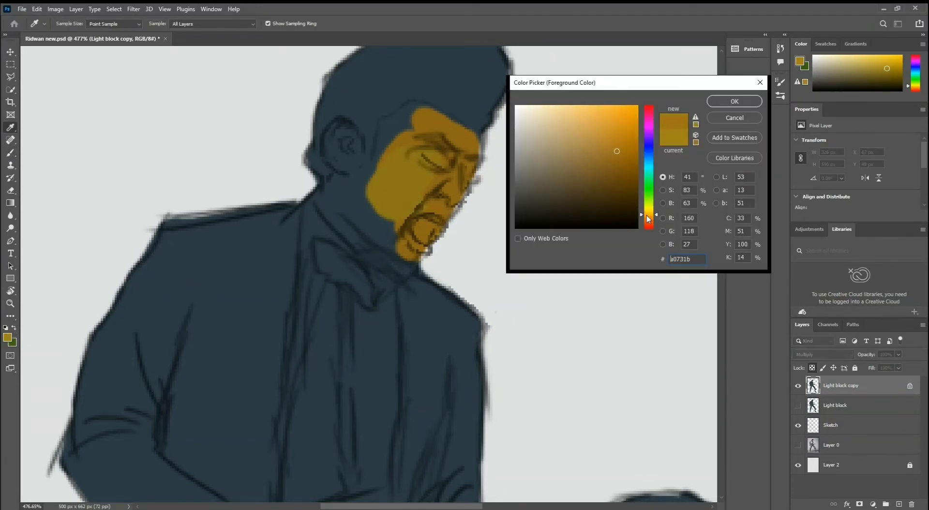
click(721, 101)
key(b)
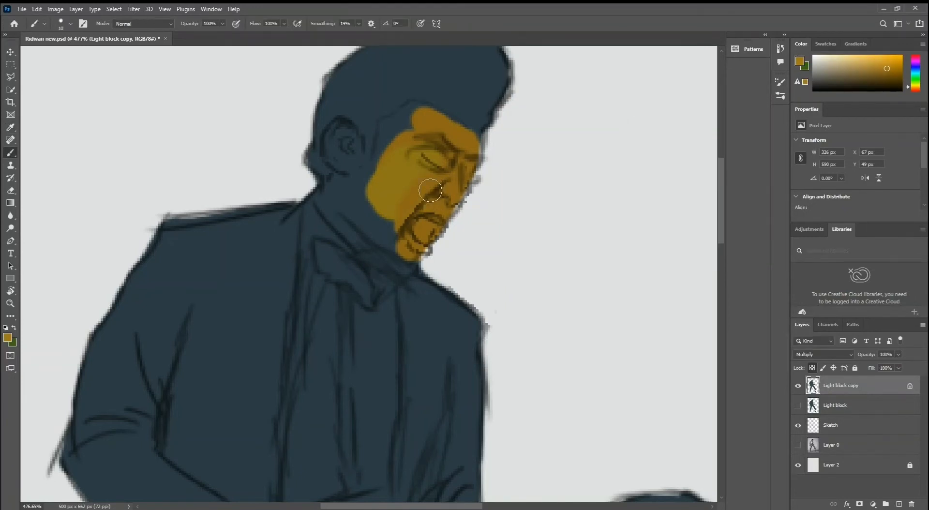
mouse_move(358, 198)
mouse_down()
mouse_move(332, 196)
mouse_move(347, 201)
mouse_move(357, 188)
mouse_move(339, 133)
mouse_move(355, 151)
mouse_move(354, 166)
mouse_move(342, 137)
mouse_move(337, 146)
mouse_move(356, 163)
mouse_move(376, 160)
mouse_move(411, 114)
mouse_move(442, 129)
mouse_up()
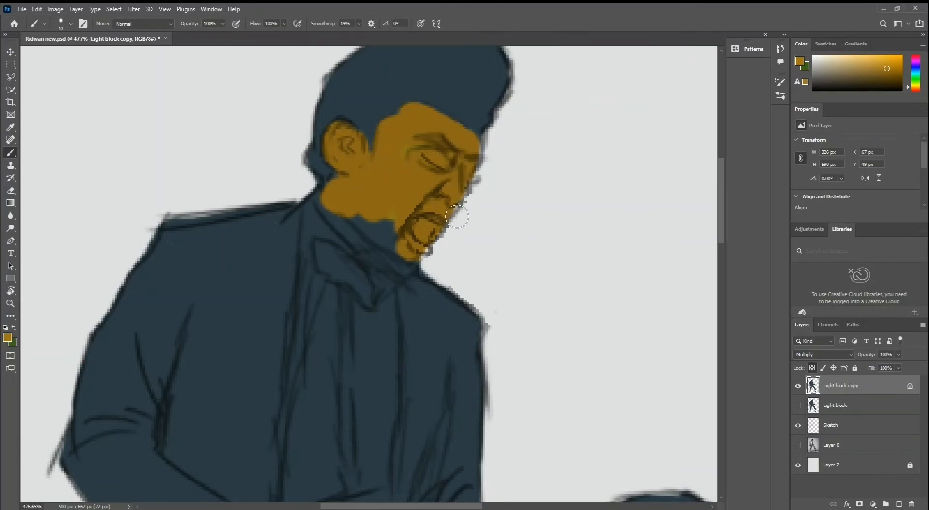
Paint the outstretched hand and the bent arm's fist in the same ochre.
mouse_move(419, 388)
mouse_down()
mouse_move(382, 219)
mouse_move(332, 183)
mouse_up()
mouse_move(573, 294)
mouse_down()
mouse_move(626, 311)
mouse_move(580, 321)
mouse_move(616, 289)
mouse_move(526, 313)
mouse_move(542, 306)
mouse_move(561, 308)
mouse_move(542, 330)
mouse_move(580, 331)
mouse_move(559, 293)
mouse_move(525, 313)
mouse_move(509, 304)
mouse_move(503, 360)
mouse_up()
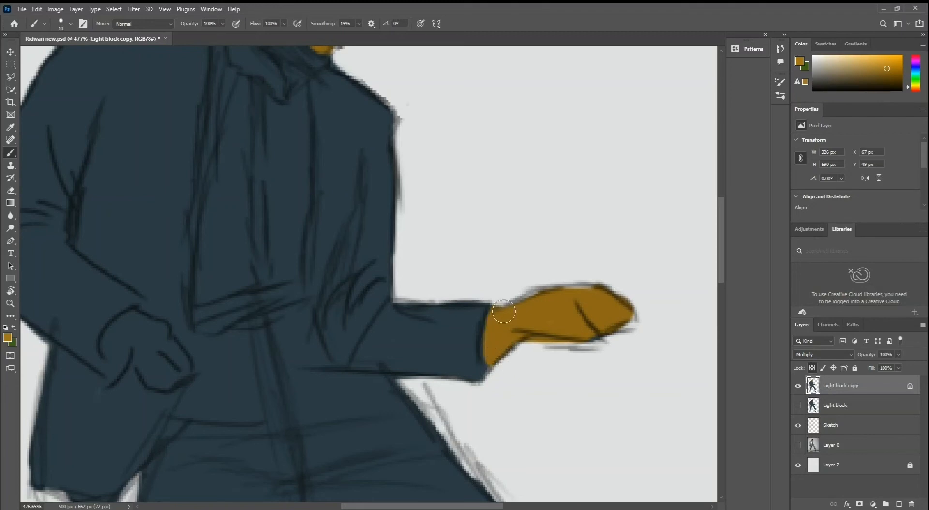
drag(369, 332, 451, 264)
mouse_move(269, 285)
mouse_down()
mouse_move(291, 295)
mouse_move(272, 311)
mouse_move(264, 280)
mouse_move(276, 270)
mouse_move(253, 257)
mouse_move(229, 282)
mouse_move(227, 275)
mouse_move(242, 257)
mouse_move(271, 263)
mouse_move(294, 301)
mouse_up()
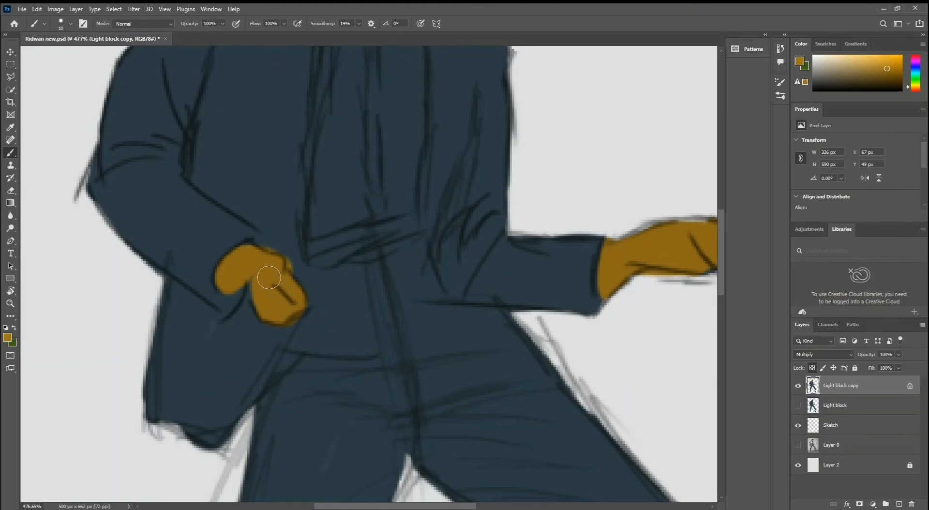
Refine the fist's upper edge and knuckles with a smaller brush, trimming the ochre with navy sampled from the jacket.
key(bracketleft)
key(bracketleft)
key(bracketleft)
key(z)
drag(266, 264, 287, 225)
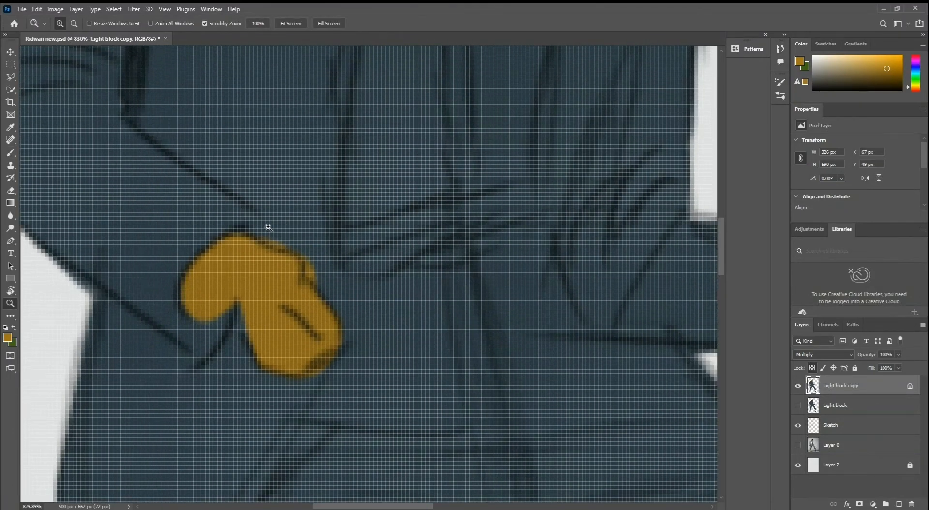
key(b)
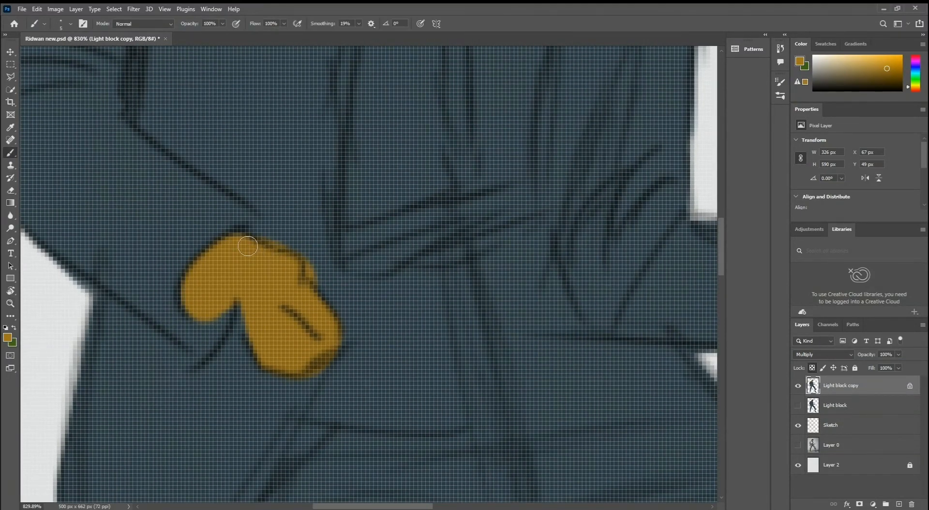
drag(262, 240, 277, 242)
key(i)
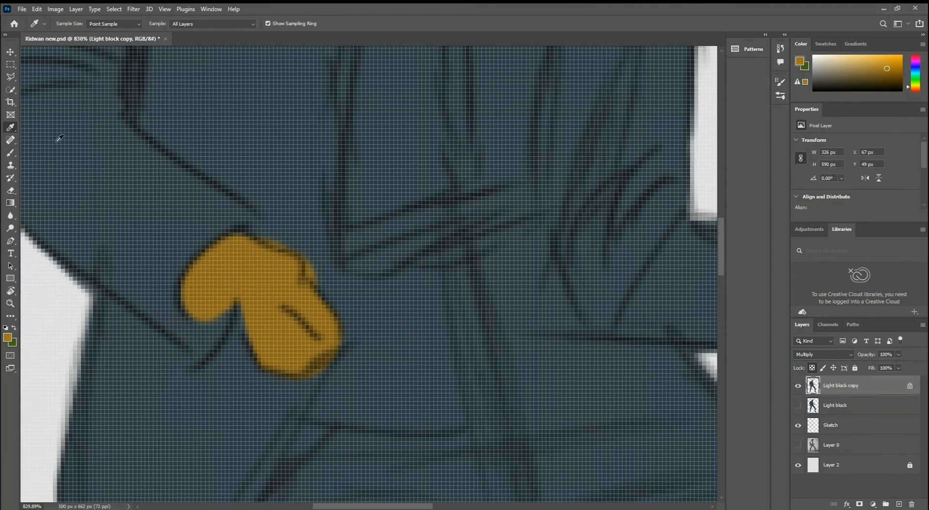
click(271, 163)
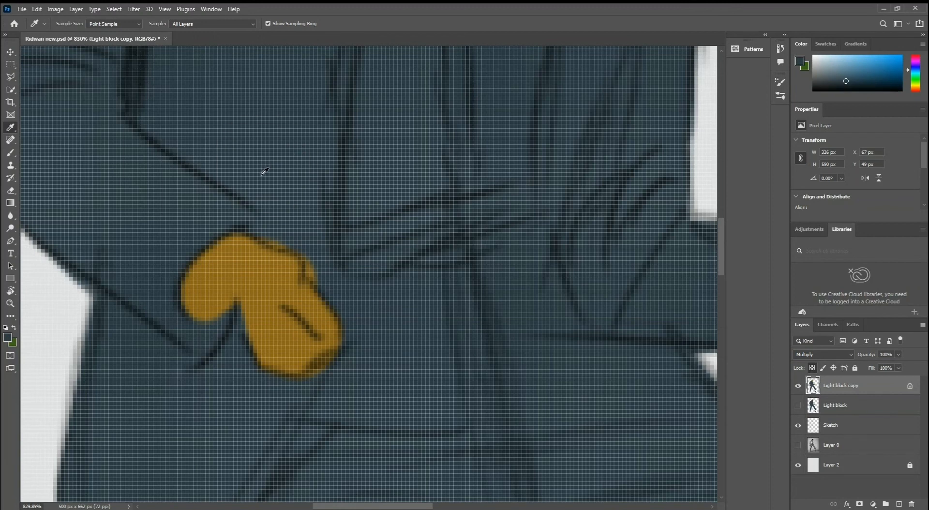
key(b)
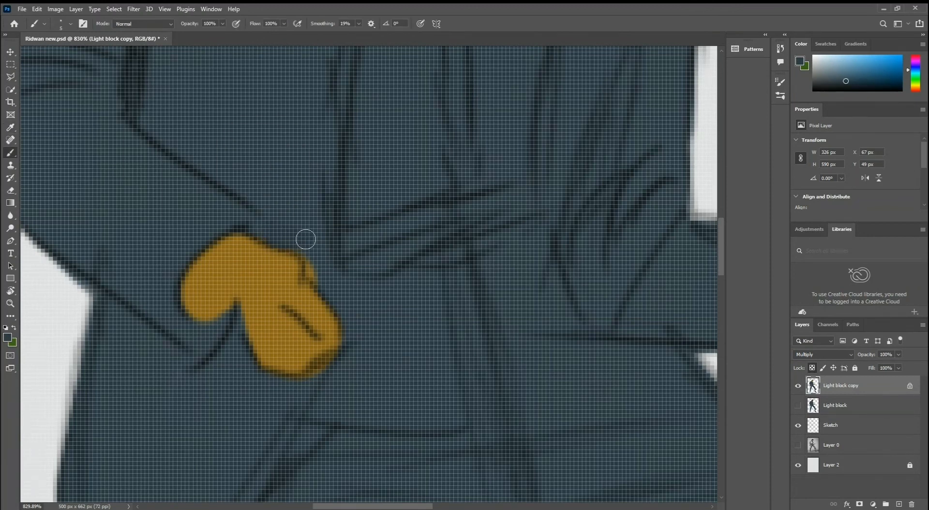
mouse_move(306, 239)
mouse_down()
mouse_move(325, 279)
mouse_move(328, 256)
mouse_up()
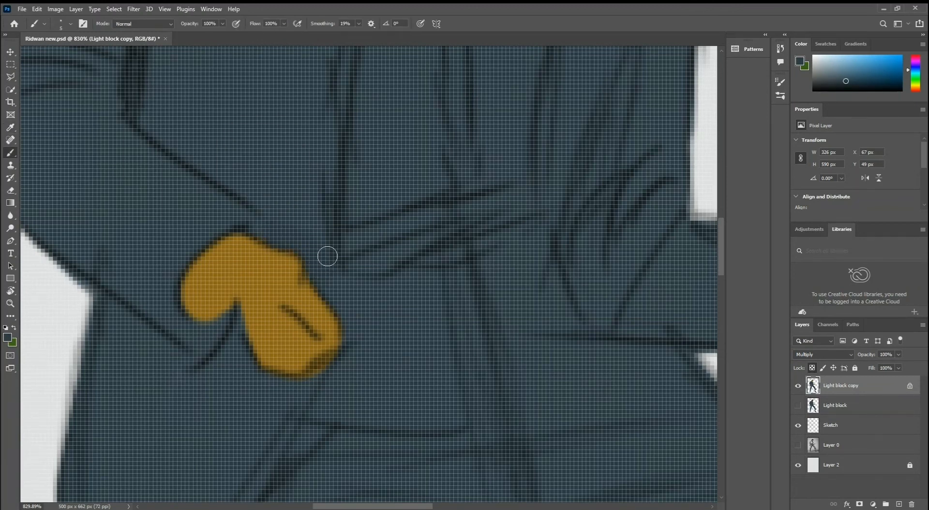
key(e)
drag(265, 234, 310, 214)
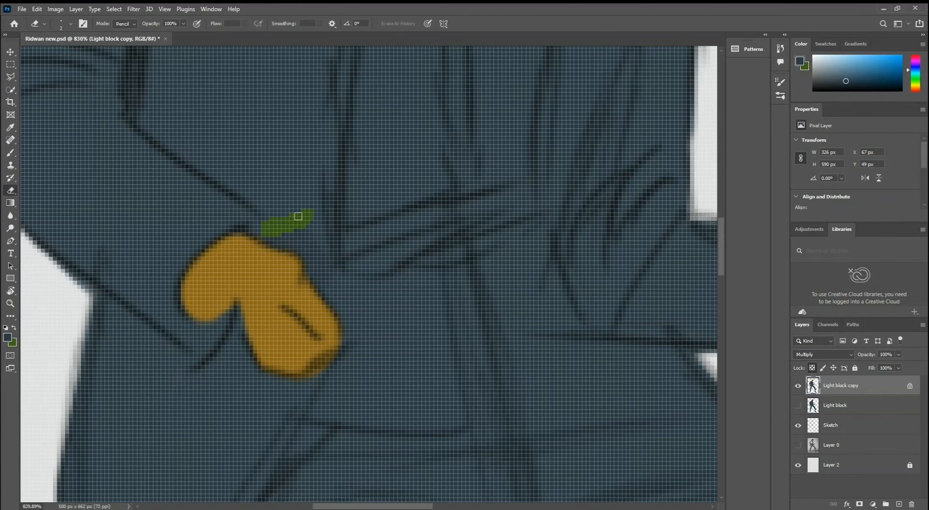
key(ctrl+z)
Trim the ochre along the fist's lower knuckles with the sampled navy.
key(b)
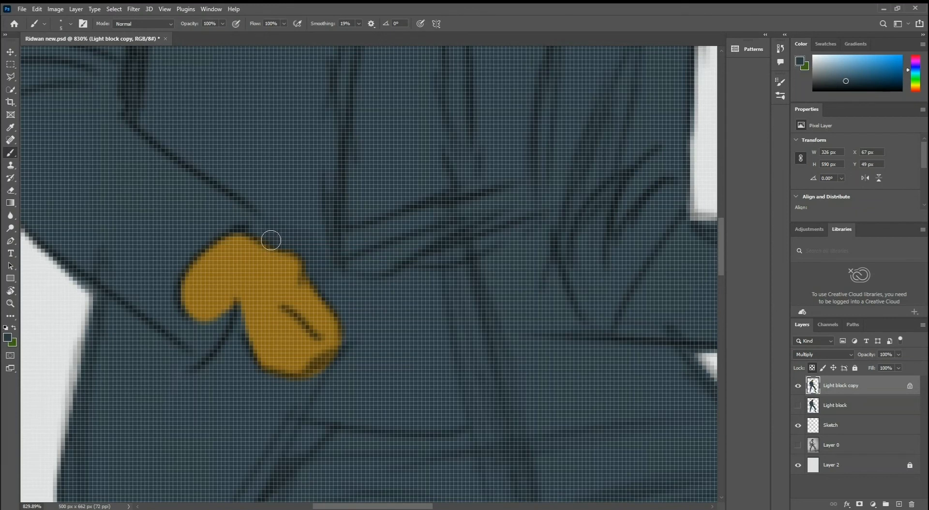
key(i)
key(b)
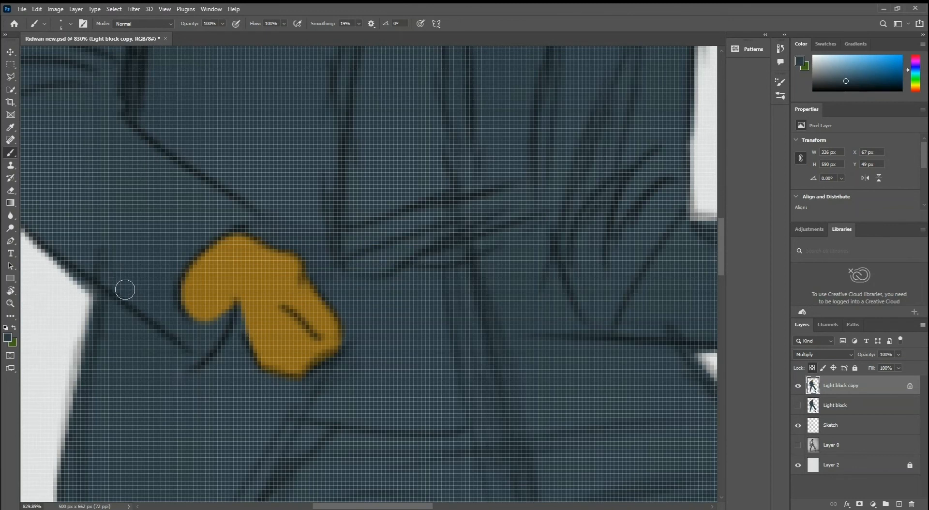
Sample the ochre from the fist as the brush colour, try a stroke over the hand and undo it.
key(i)
click(235, 271)
key(b)
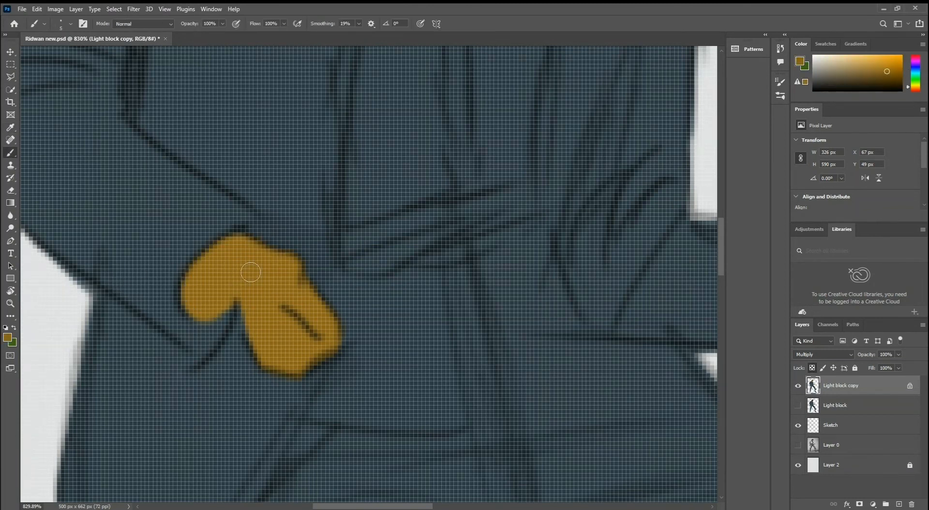
drag(244, 276, 224, 290)
key(ctrl+z)
key(ctrl+z)
Paint the exposed skin of both feet between the trouser hems and the shoes in the sampled ochre.
key(z)
drag(291, 280, 324, 292)
drag(353, 353, 296, 273)
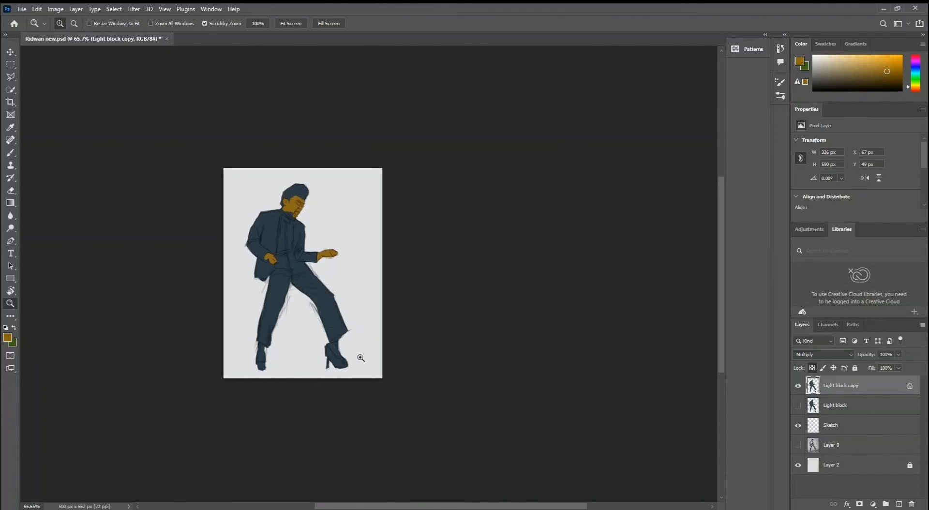
drag(353, 358, 373, 315)
key(b)
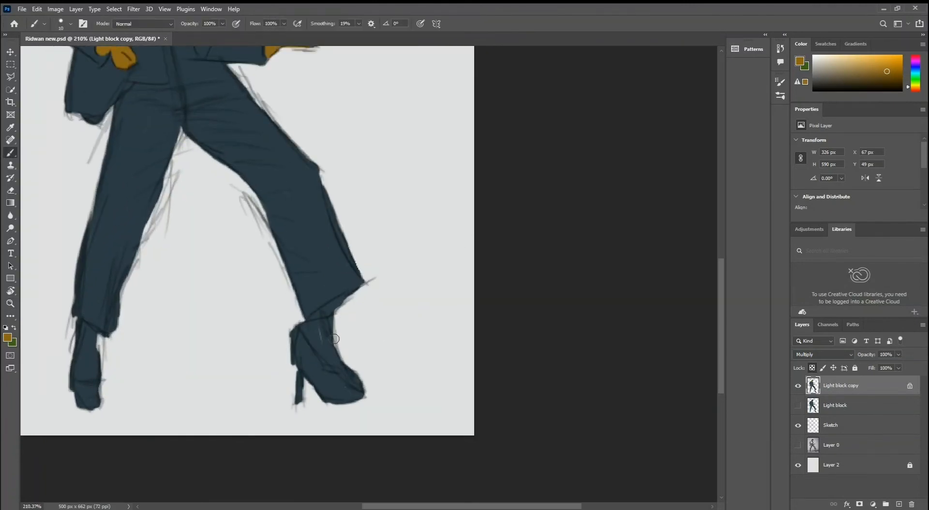
mouse_move(334, 338)
mouse_down()
mouse_move(311, 330)
mouse_move(339, 362)
mouse_up()
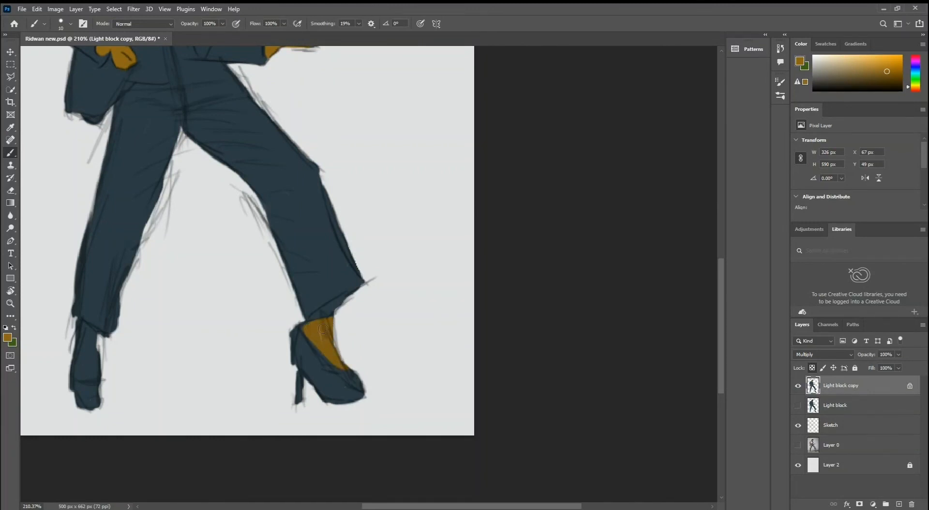
drag(328, 322, 437, 272)
mouse_move(185, 281)
mouse_down()
mouse_move(196, 296)
mouse_move(190, 278)
mouse_move(202, 316)
mouse_move(187, 321)
mouse_move(200, 321)
mouse_move(193, 299)
mouse_move(188, 317)
mouse_move(188, 284)
mouse_up()
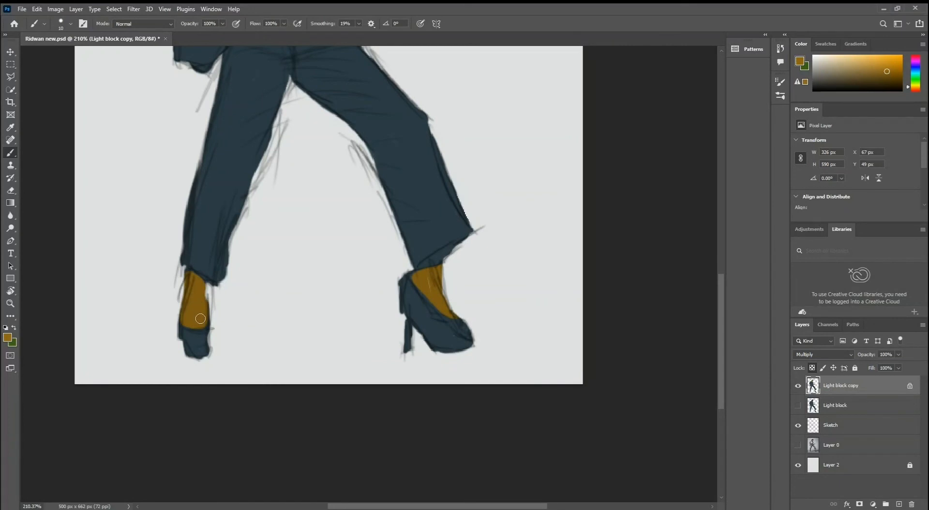
Repaint the face and neck with the sampled ochre to even out the skin tone.
key(z)
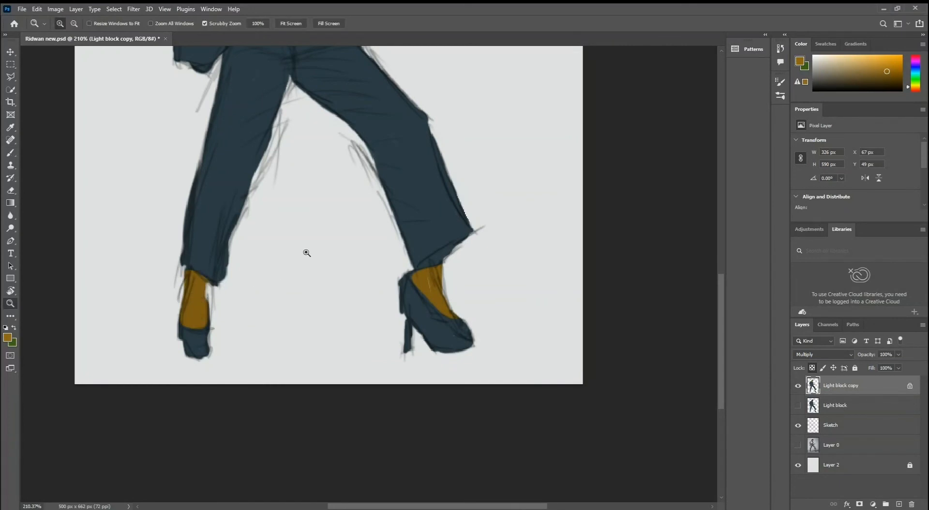
drag(307, 254, 293, 250)
mouse_move(307, 163)
mouse_down()
mouse_move(310, 211)
mouse_move(345, 147)
mouse_move(336, 149)
mouse_up()
key(b)
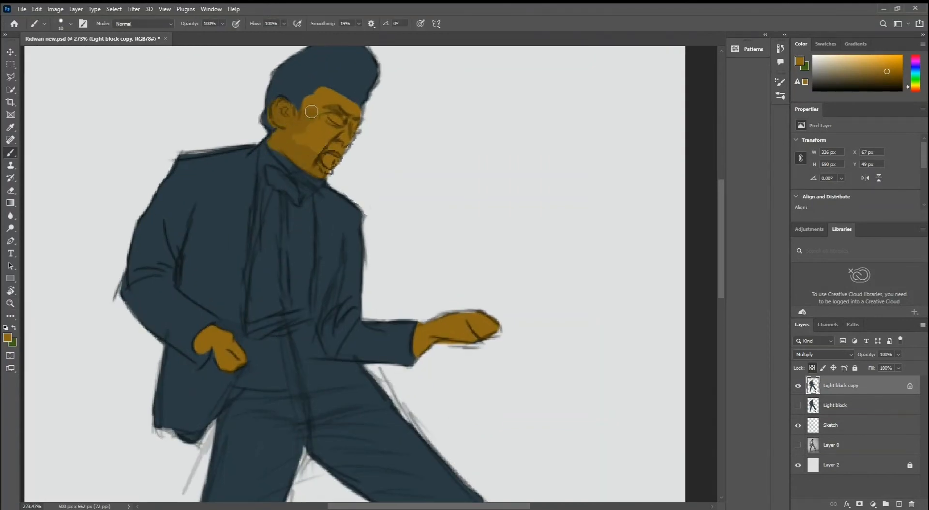
mouse_move(311, 112)
mouse_down()
mouse_move(358, 114)
mouse_move(329, 160)
mouse_move(332, 129)
mouse_move(315, 134)
mouse_move(315, 119)
mouse_move(298, 131)
mouse_move(315, 147)
mouse_up()
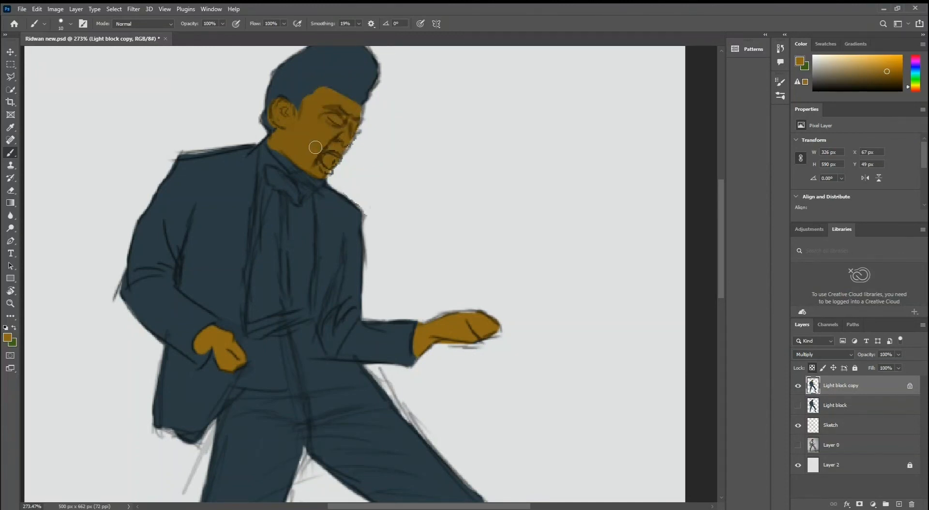